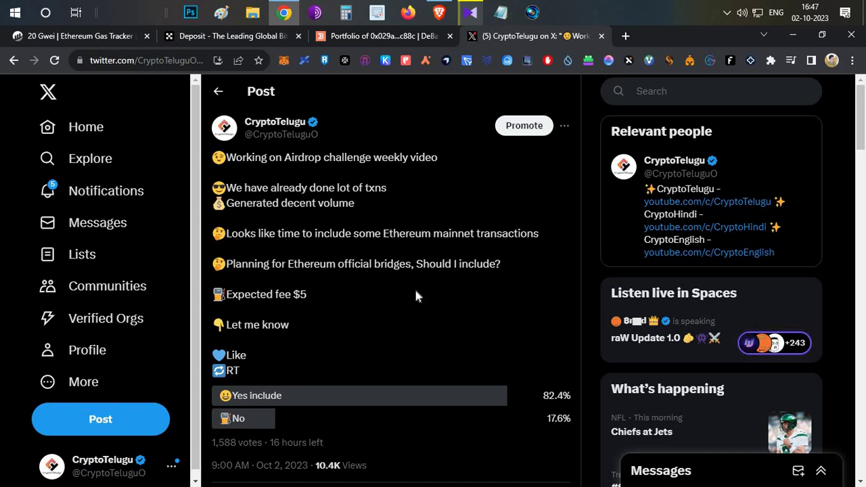
click(440, 12)
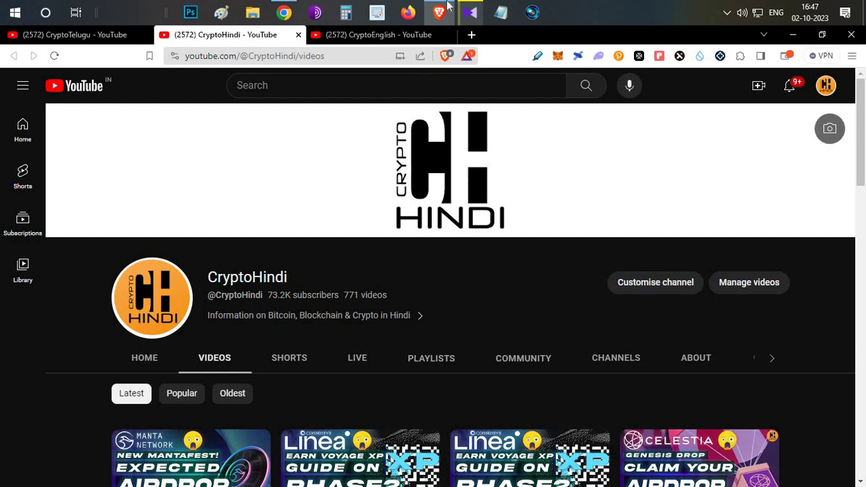
mouse_move(439, 12)
key(alt+Tab)
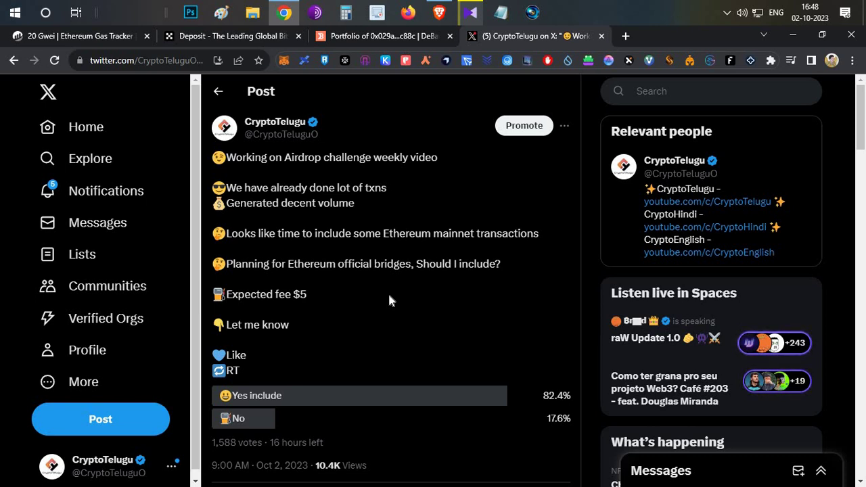
double_click(402, 237)
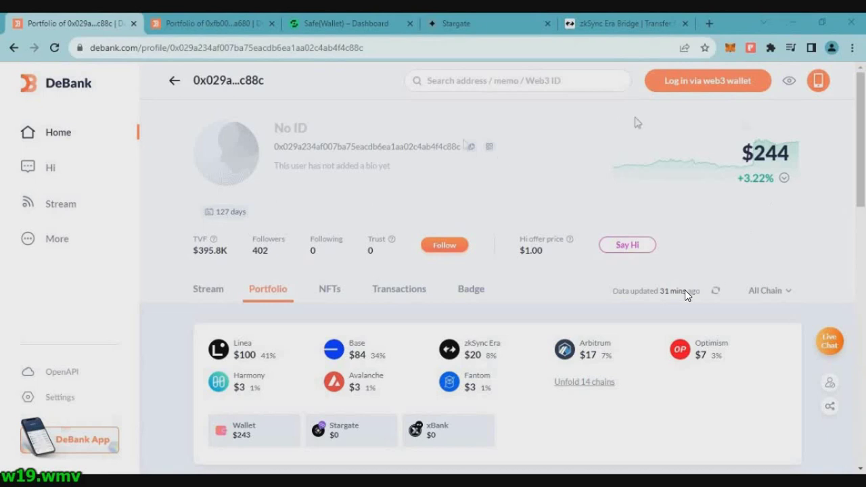
Review the two DeBank portfolios and the Safe wallet, and copy the personal wallet's address from its portfolio page.
key(ctrl+Tab)
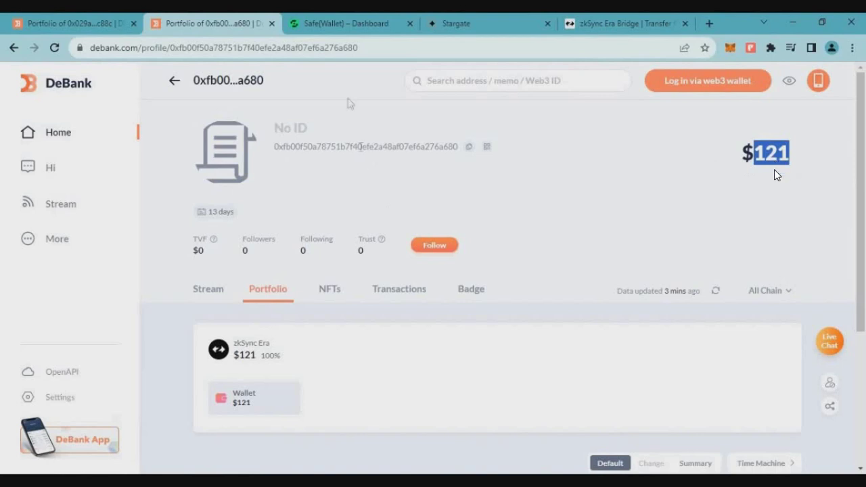
click(344, 27)
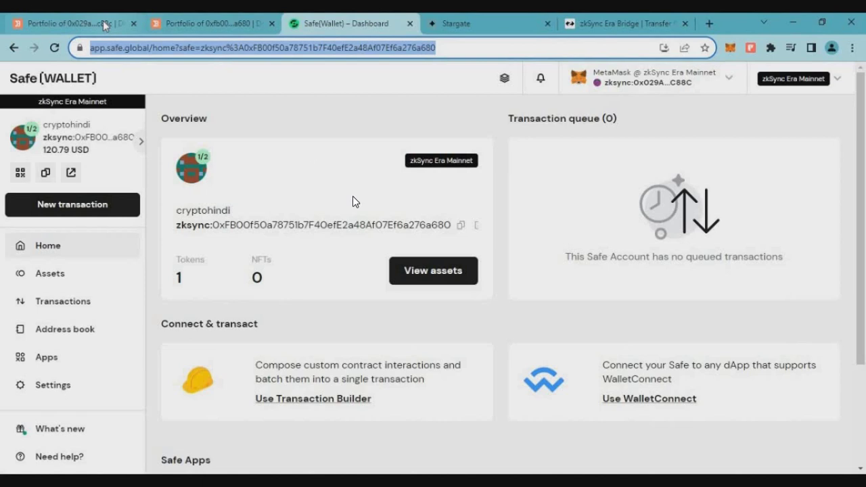
click(105, 25)
scroll(434, 161, down, 3)
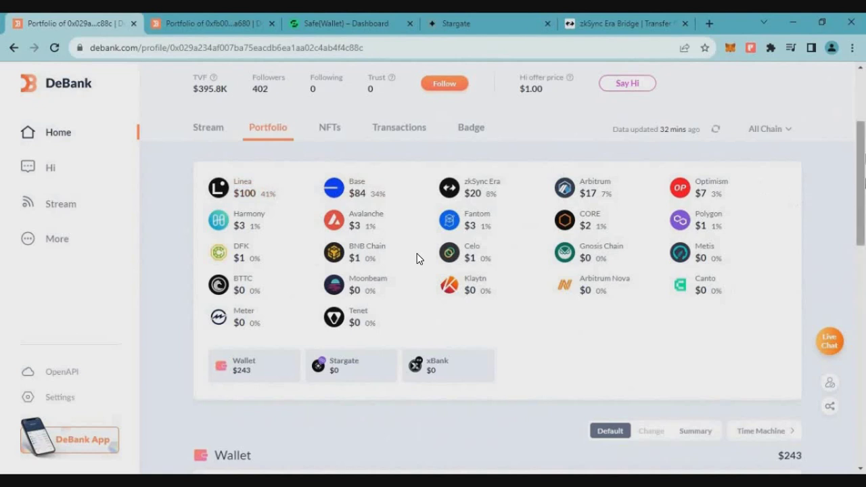
scroll(418, 257, up, 3)
click(471, 147)
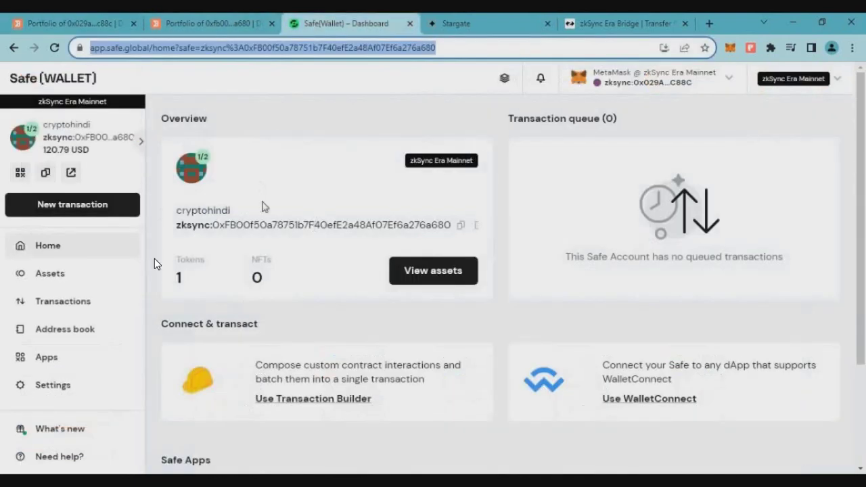
Set up an Ether transfer from the Safe's assets to the copied wallet address, using the maximum amount.
click(74, 276)
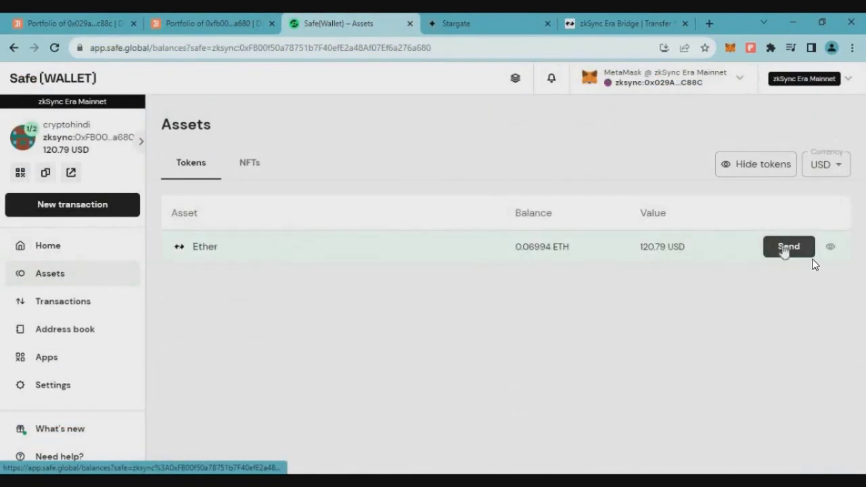
click(787, 247)
right_click(300, 279)
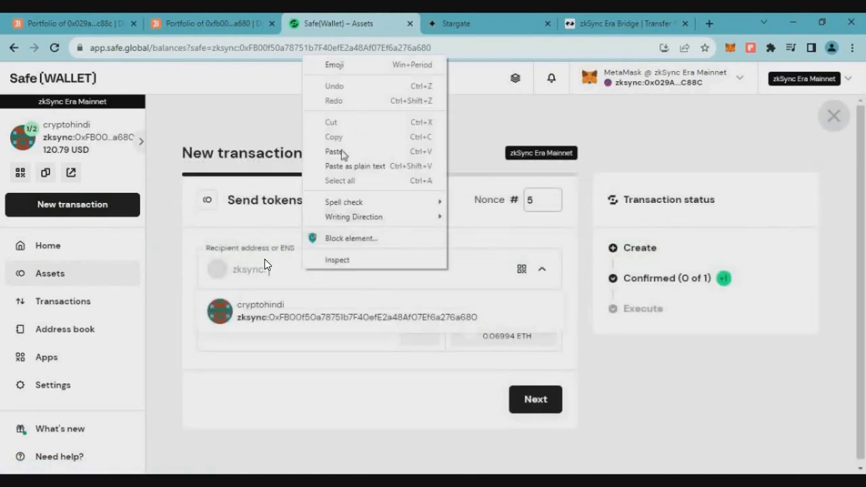
click(332, 155)
click(412, 353)
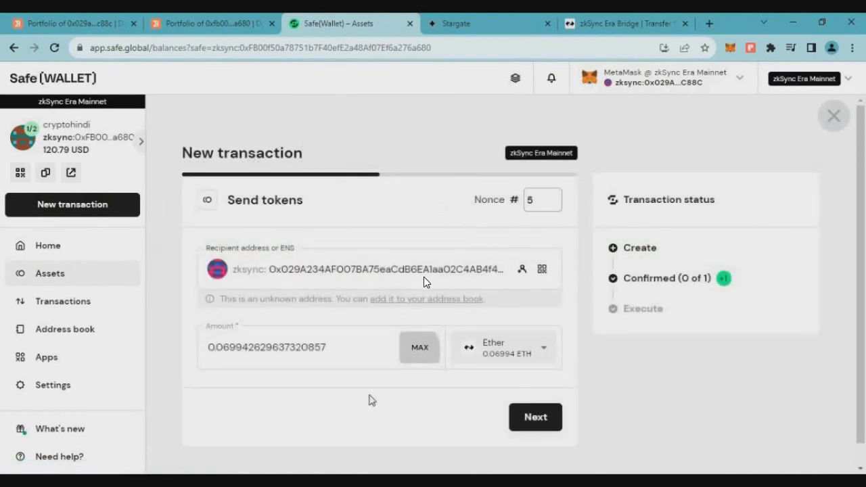
Check the recipient against the MetaMask account, execute the Ether transfer immediately with MetaMask confirmation, and finish the transaction.
key(alt+shift+m)
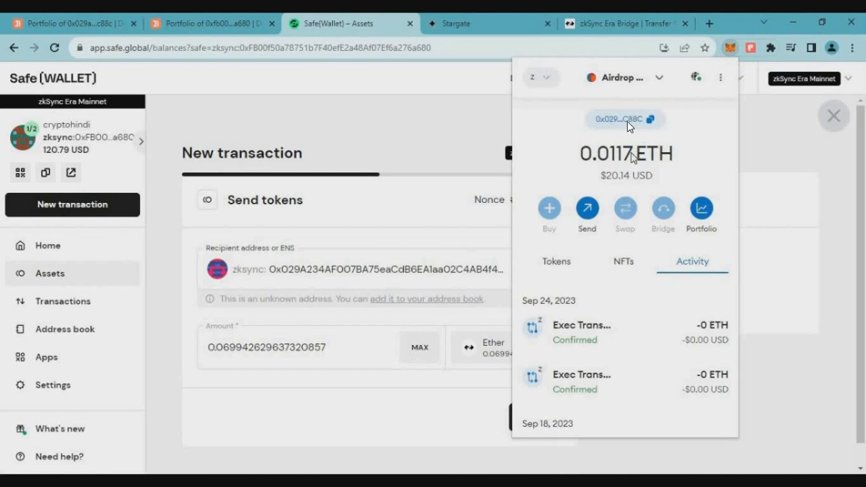
click(345, 297)
click(535, 417)
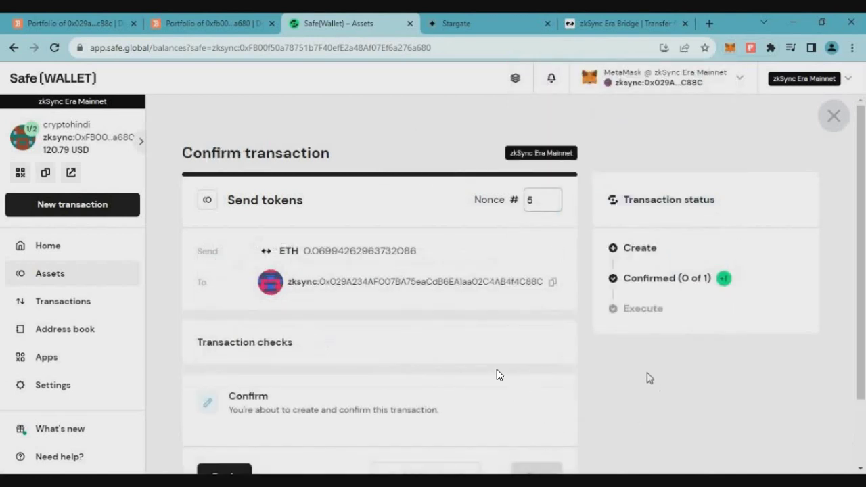
scroll(648, 378, down, 1)
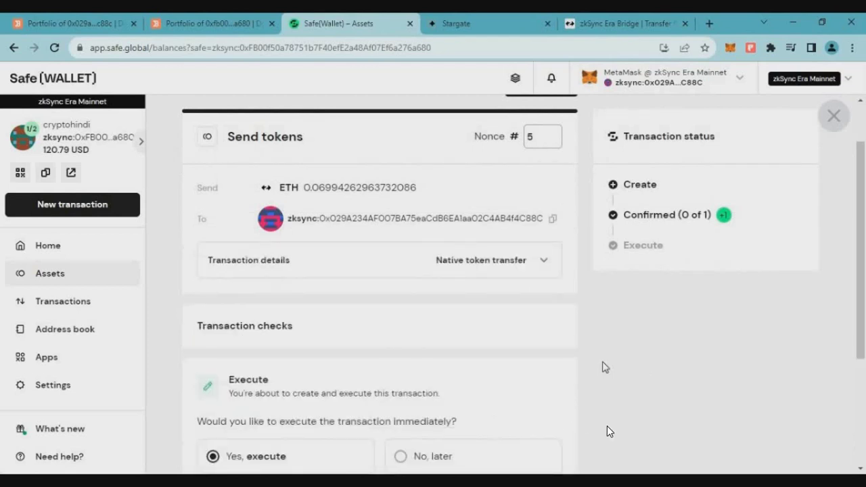
scroll(600, 428, down, 1)
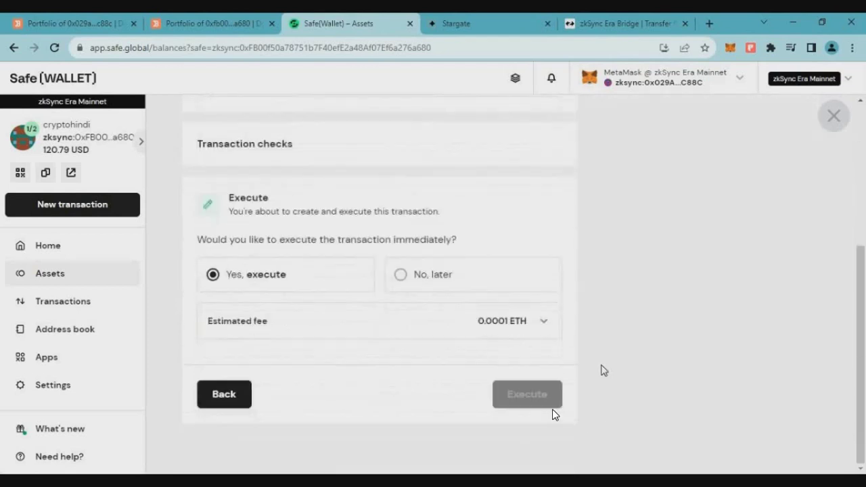
click(528, 458)
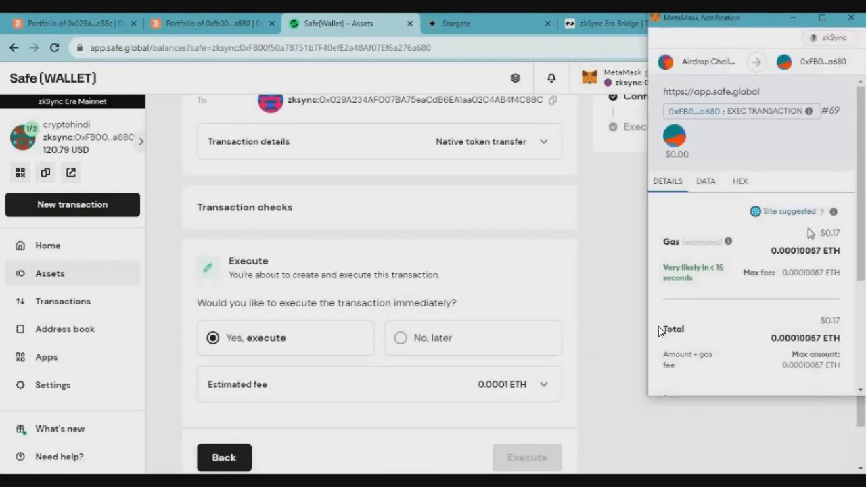
scroll(758, 304, down, 5)
click(806, 369)
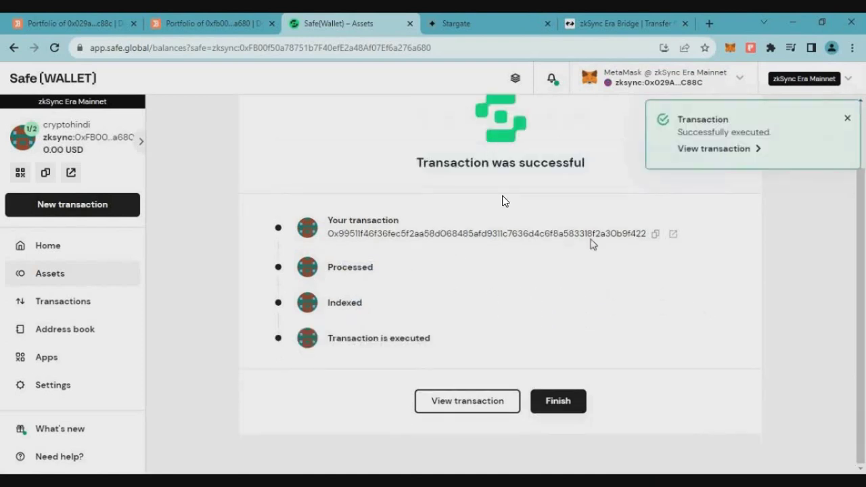
scroll(618, 287, up, 1)
scroll(612, 284, down, 1)
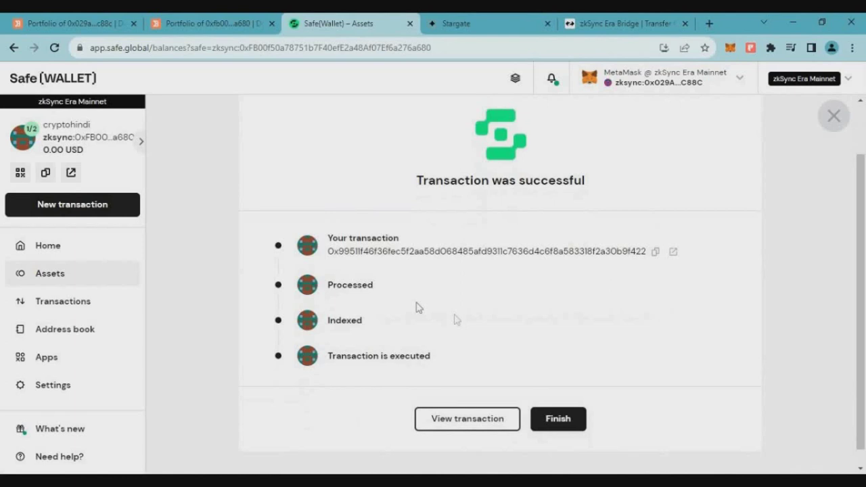
click(545, 427)
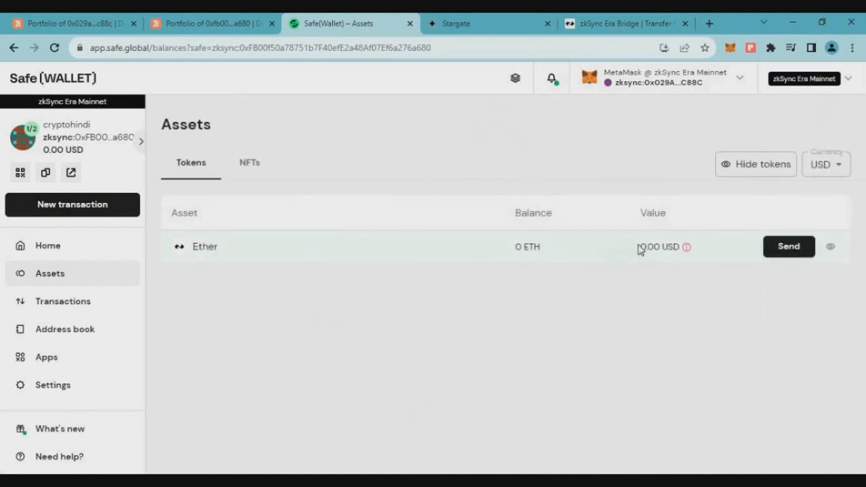
Check the Ether balance in the Safe and the receiving account's zkSync balance in MetaMask.
drag(514, 247, 541, 284)
click(82, 26)
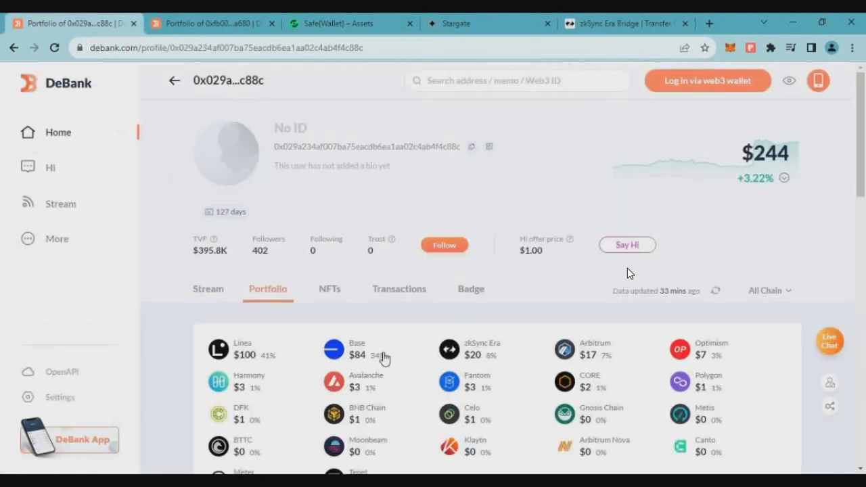
click(730, 48)
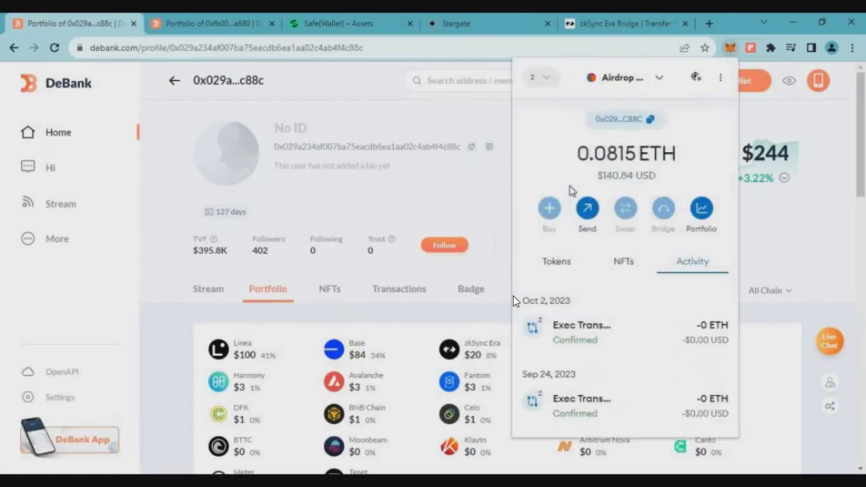
triple_click(623, 174)
click(626, 173)
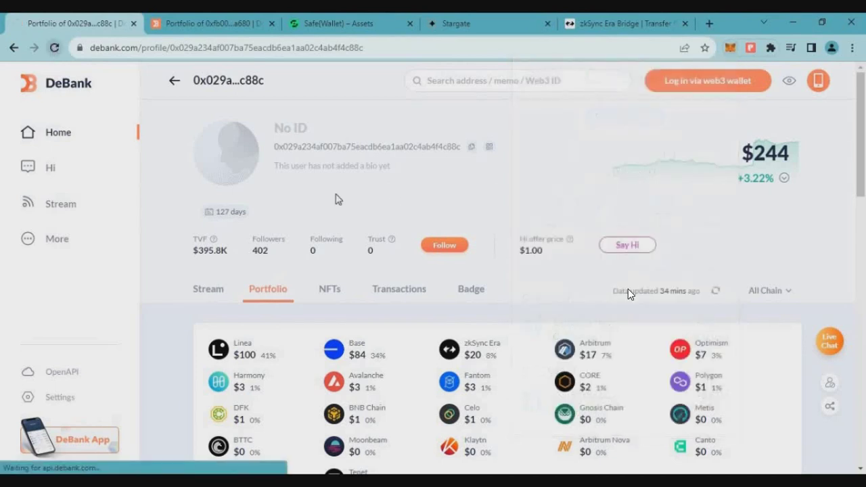
Compare both reloaded DeBank portfolios, close the Safe's portfolio page and return to the personal wallet's portfolio.
key(ctrl+Tab)
key(ctrl+shift+Tab)
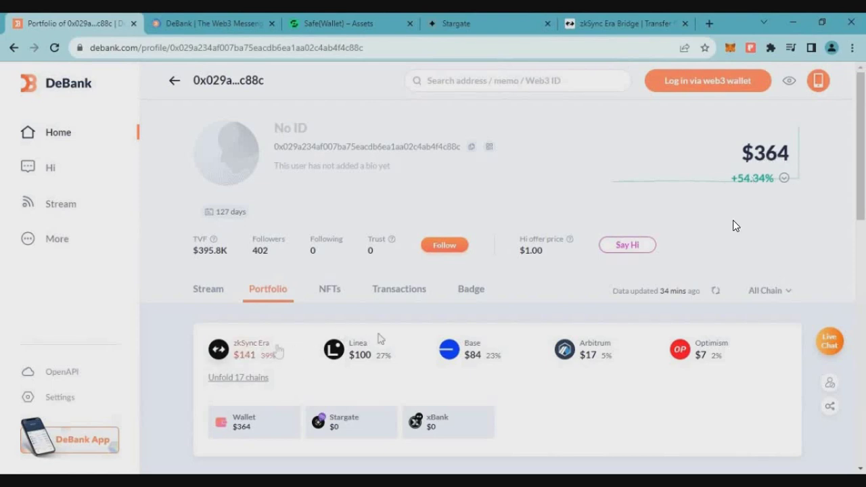
key(ctrl+Tab)
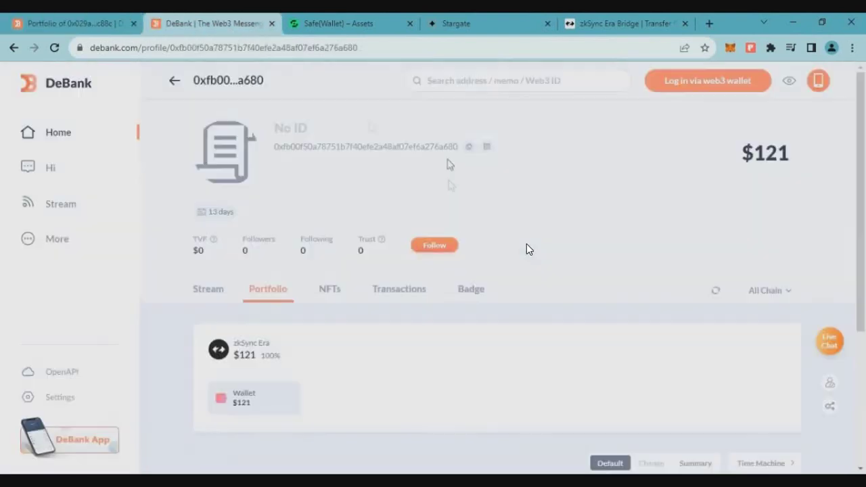
double_click(785, 153)
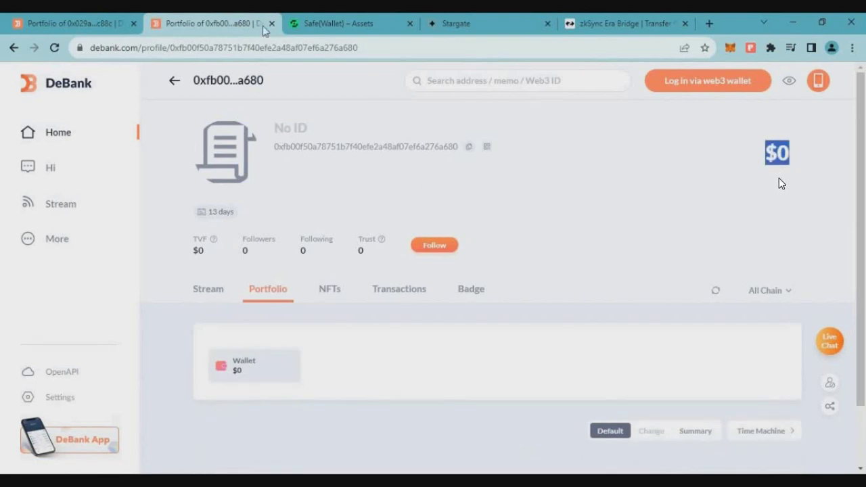
key(ctrl+w)
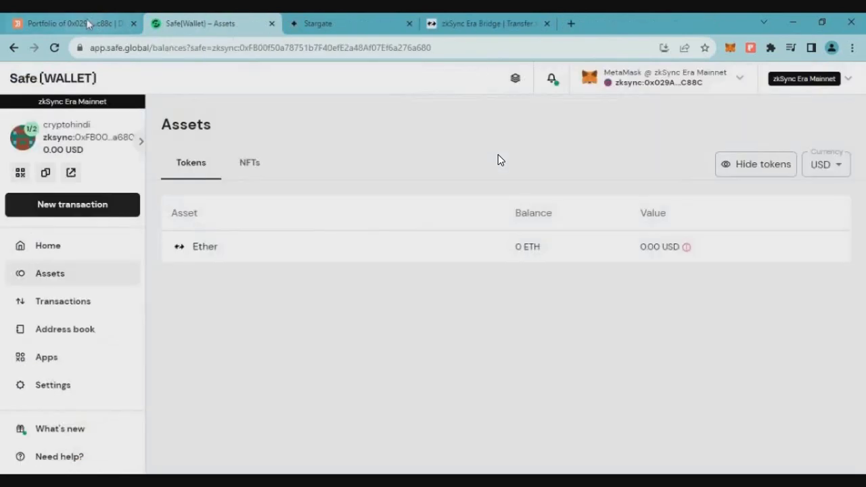
key(ctrl+shift+Tab)
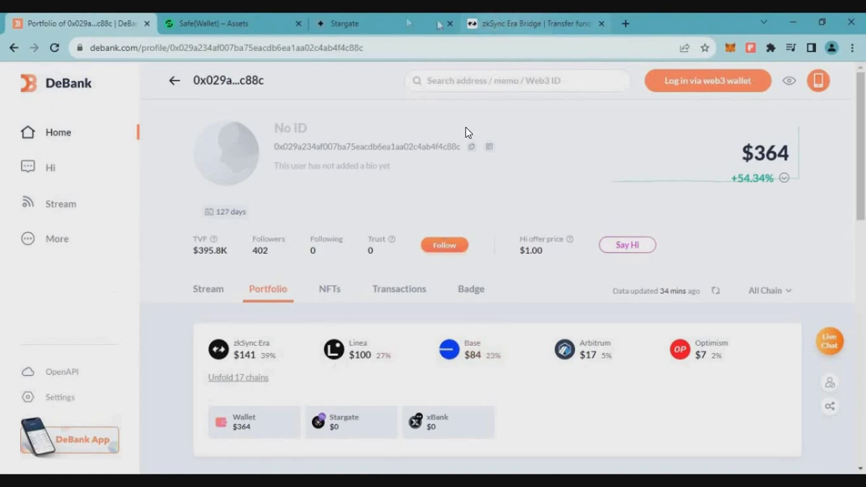
Switch to Stargate and set the transfer source to ETH on the Base network.
click(406, 23)
click(512, 245)
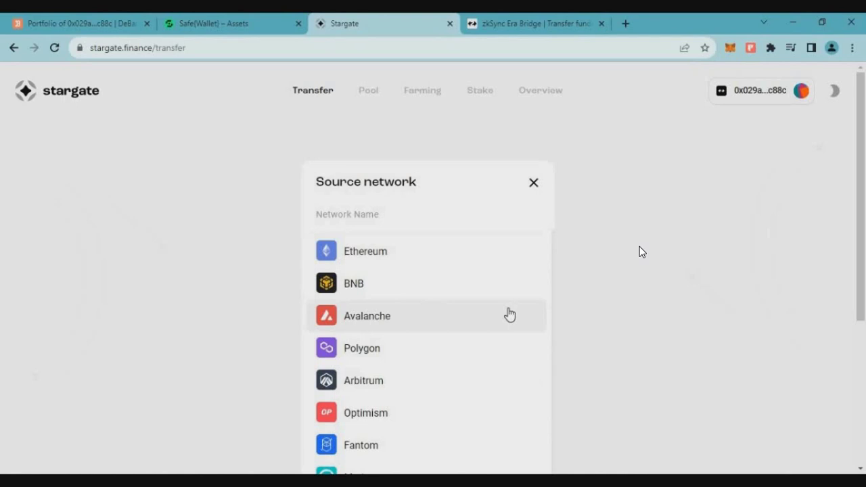
scroll(510, 315, down, 3)
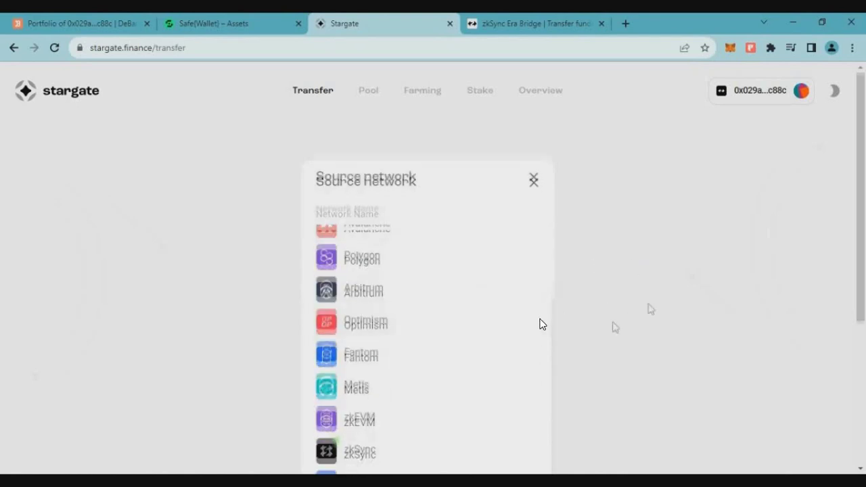
scroll(528, 335, down, 5)
click(395, 280)
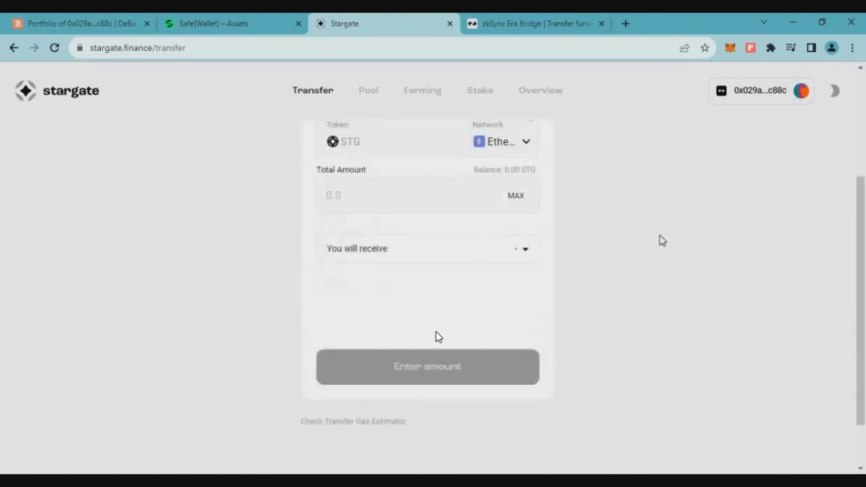
scroll(436, 337, up, 3)
click(427, 234)
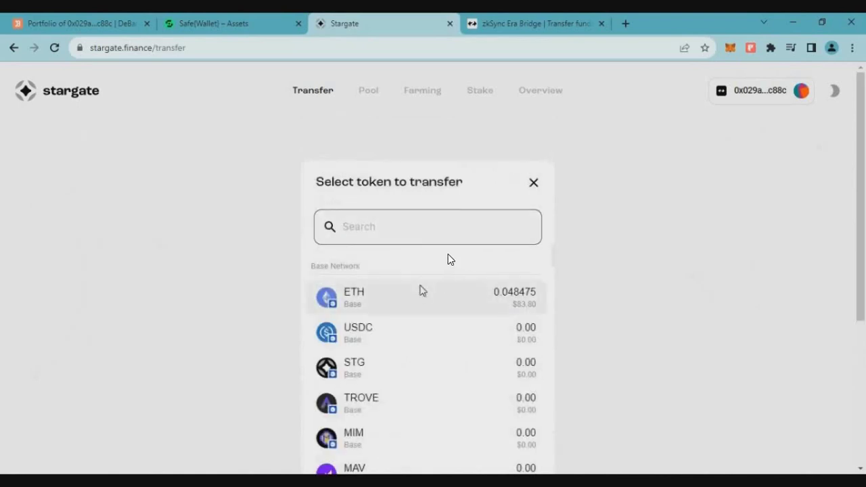
click(421, 295)
Set the destination network of the ETH transfer to Linea.
click(517, 318)
scroll(399, 297, down, 3)
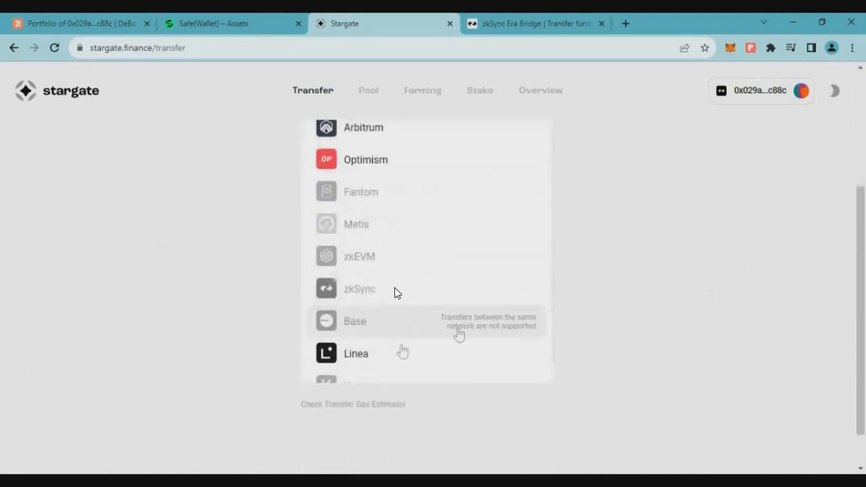
click(403, 353)
scroll(627, 262, up, 3)
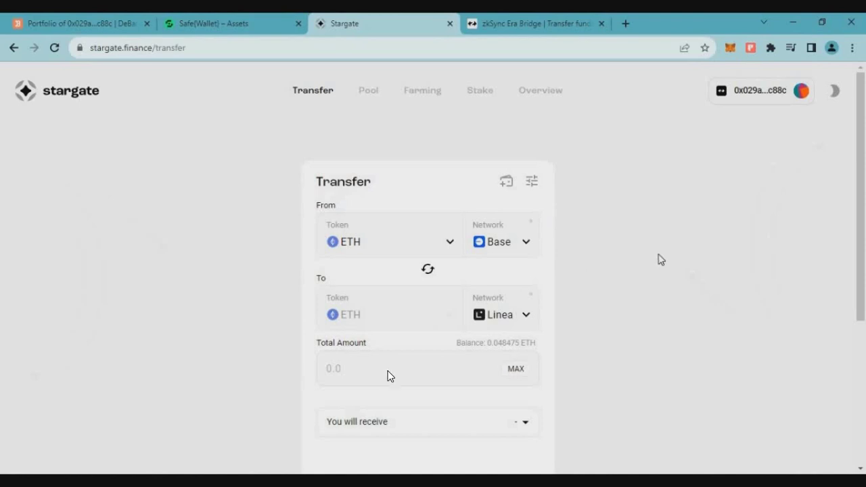
Set the total amount of the Base-to-Linea transfer to 0.046 ETH.
scroll(371, 366, down, 1)
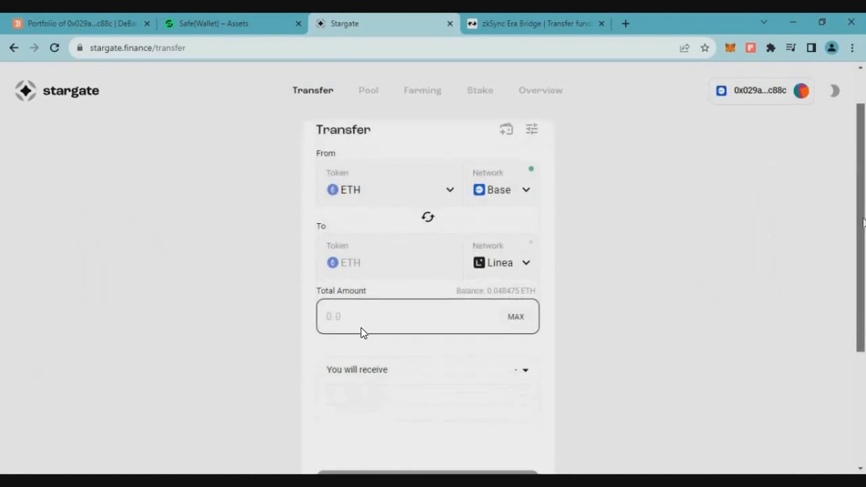
click(393, 308)
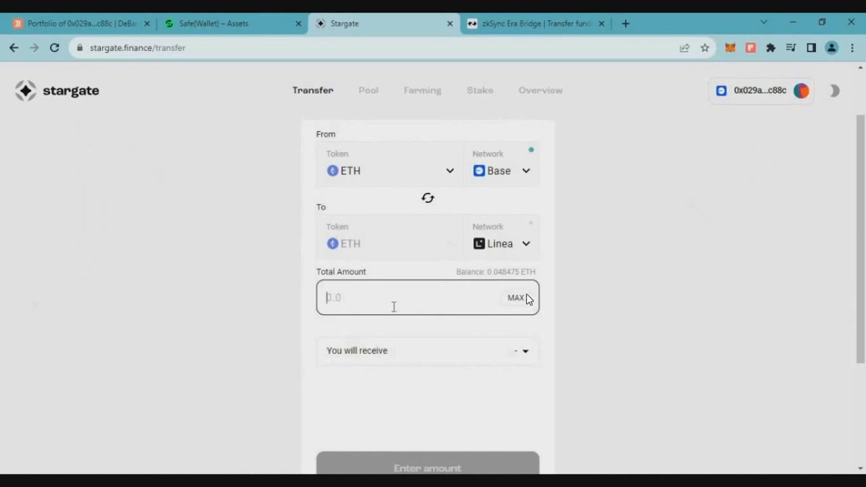
scroll(544, 293, up, 1)
text(0.046)
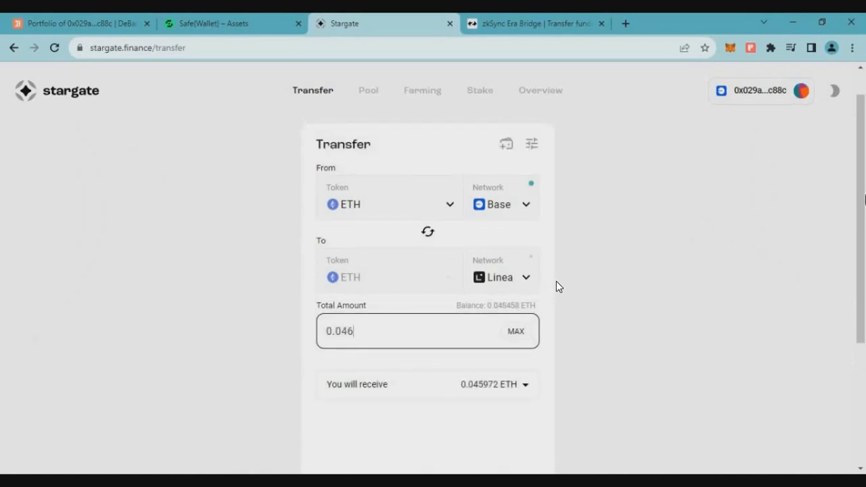
Submit the 0.046 ETH transfer from Base to Linea and confirm the transaction in the MetaMask wallet.
scroll(416, 262, down, 2)
click(477, 439)
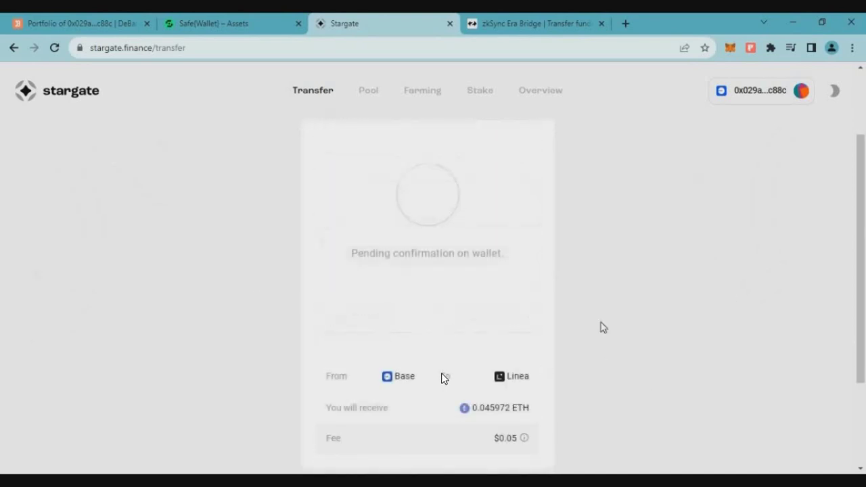
scroll(806, 298, down, 2)
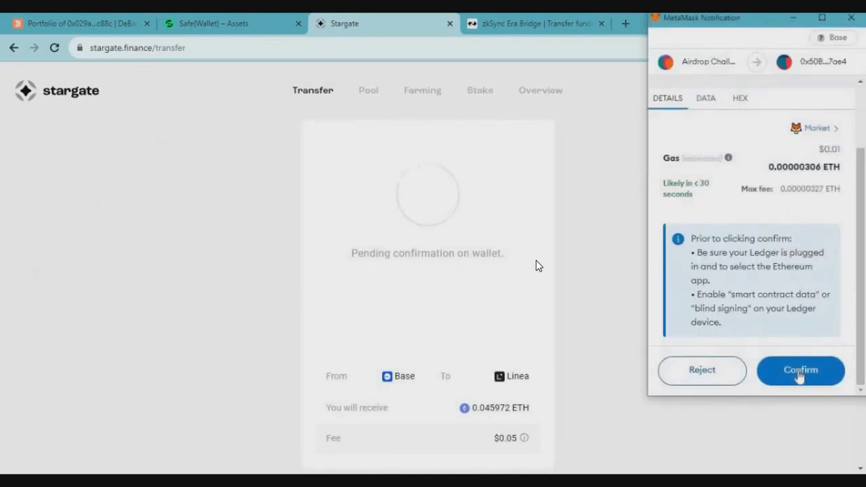
click(800, 369)
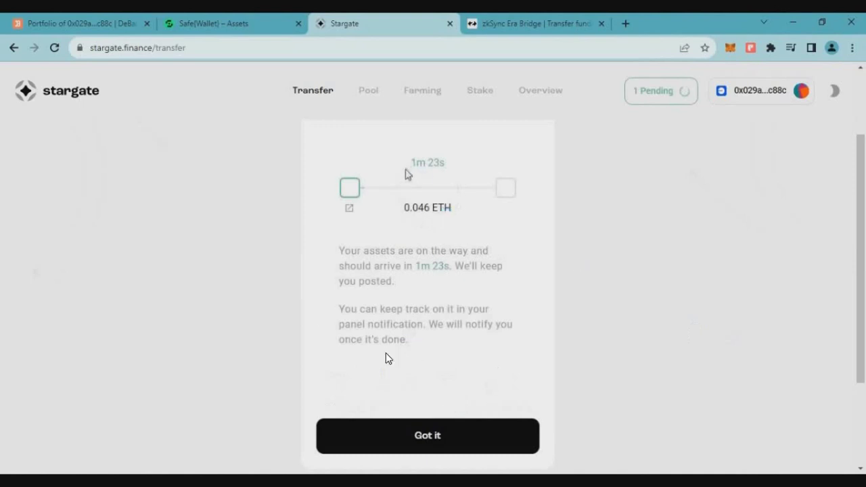
Follow the remaining time and completion status of the Base-to-Linea transfer, and dismiss the transfer status.
drag(408, 163, 450, 163)
drag(399, 209, 458, 210)
click(460, 356)
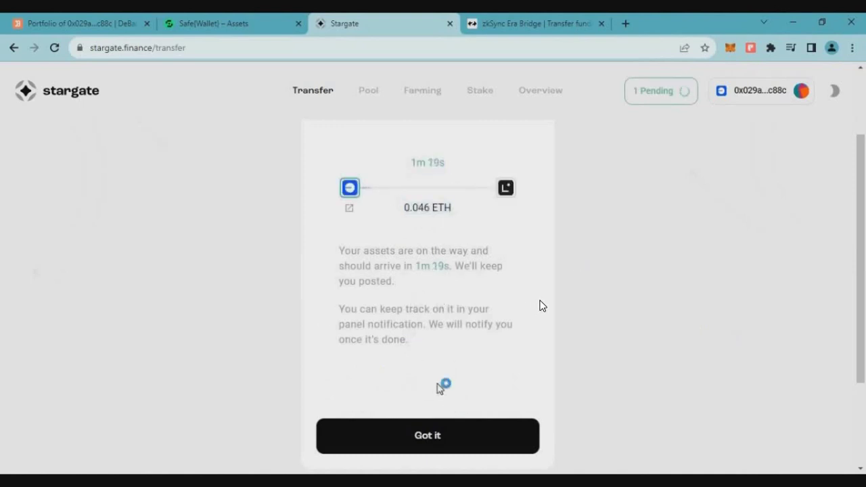
double_click(422, 165)
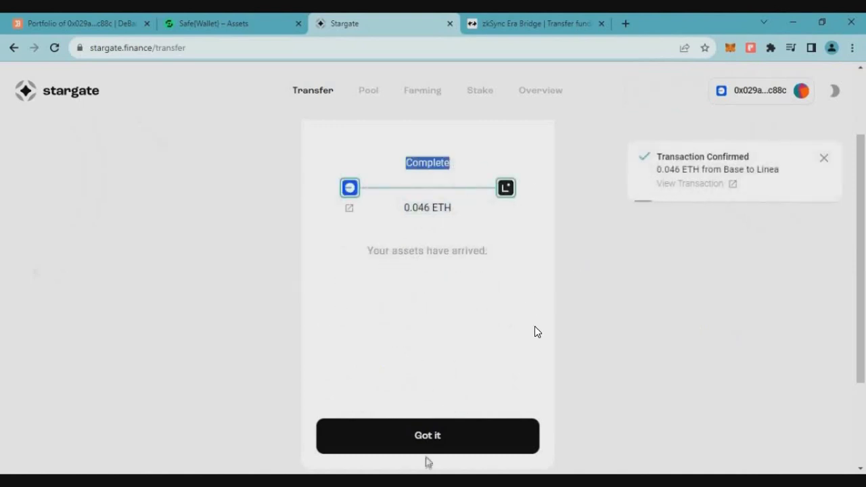
click(427, 443)
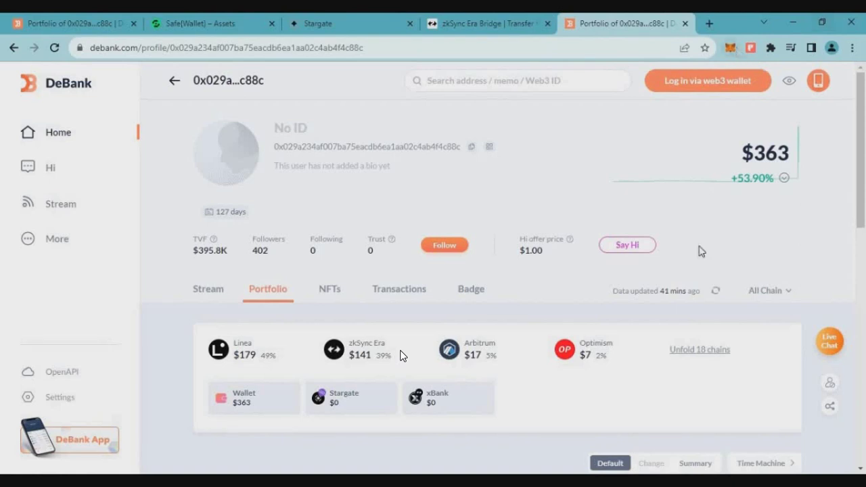
Switch to the OKX deposit page, choose ETH-zkSync Era as the ETH deposit network and proceed to the deposit details.
key(alt+Tab)
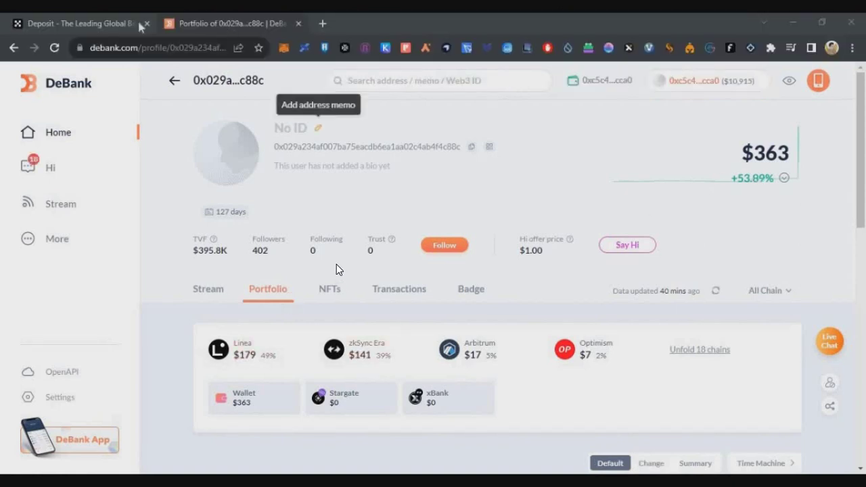
click(100, 25)
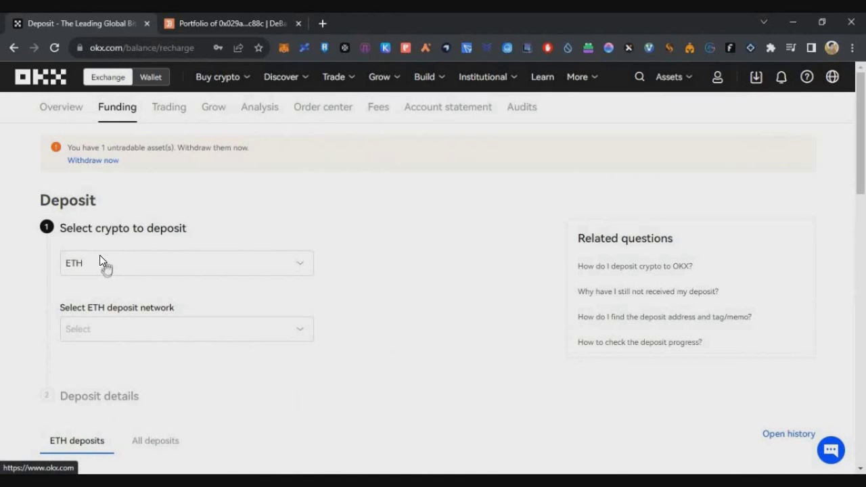
click(207, 330)
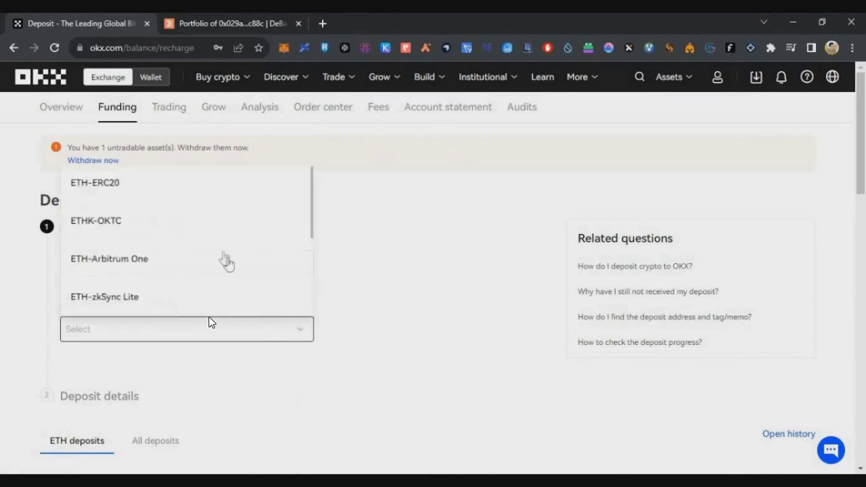
scroll(180, 279, down, 5)
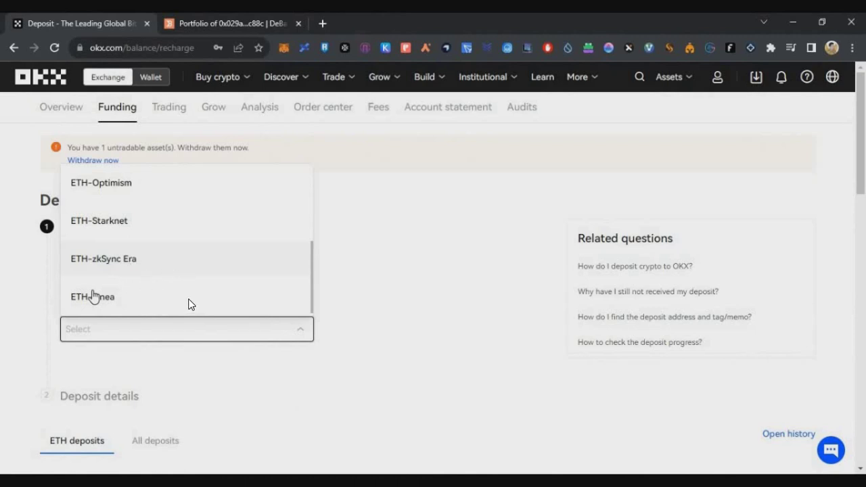
click(163, 262)
scroll(276, 384, down, 1)
click(258, 393)
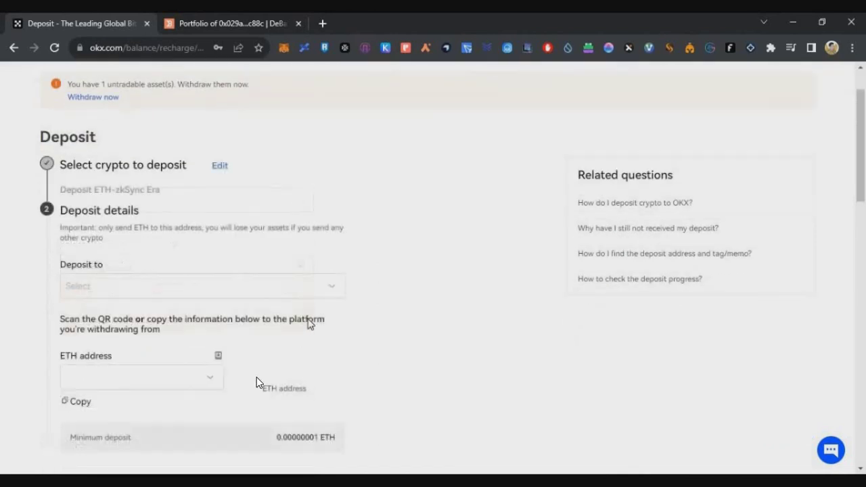
Acknowledge the ETH-only address notice and copy the OKX deposit address for zkSync Era.
drag(404, 216, 431, 321)
click(431, 320)
scroll(300, 274, down, 1)
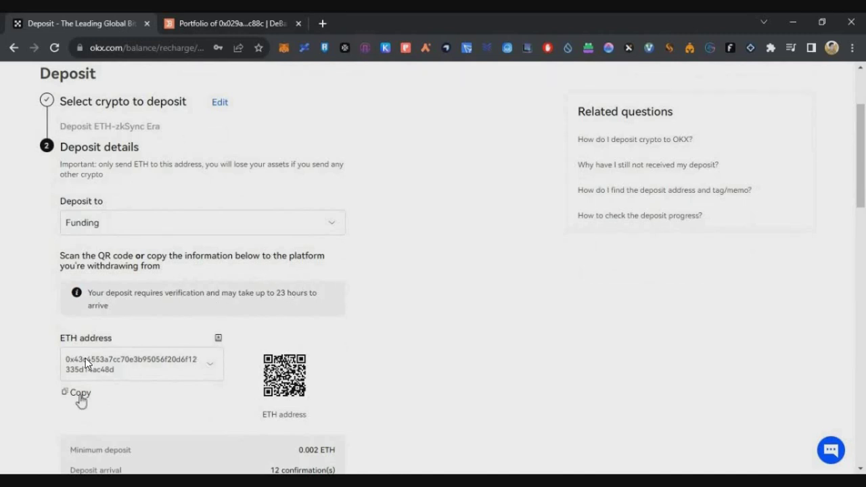
click(80, 393)
click(80, 393)
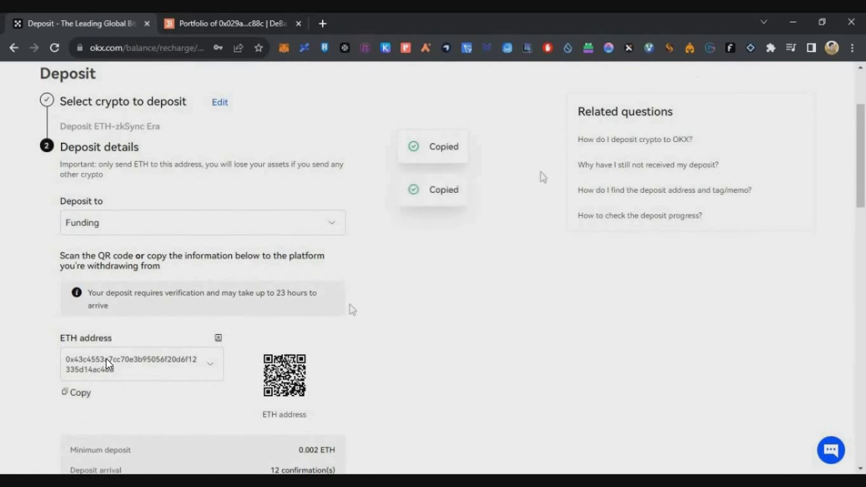
Switch back to the airdrop challenge browser window, open MetaMask and change its network to zkSync.
key(alt+Tab)
click(729, 47)
click(541, 82)
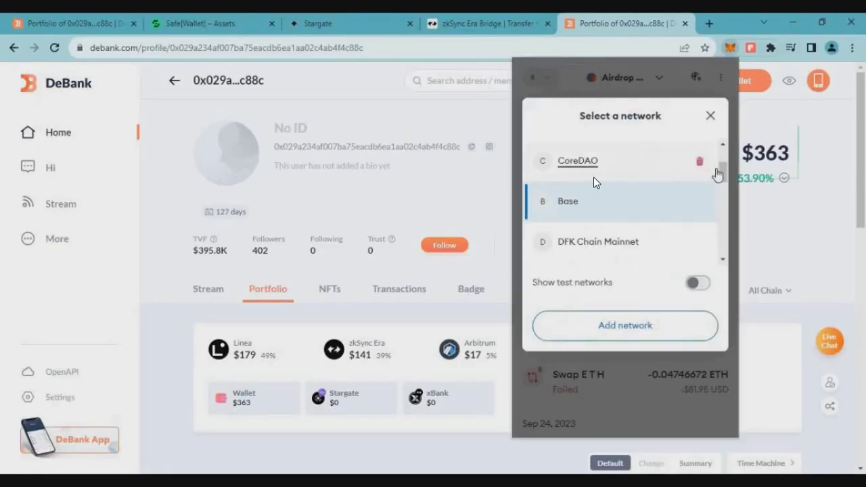
scroll(595, 217, down, 5)
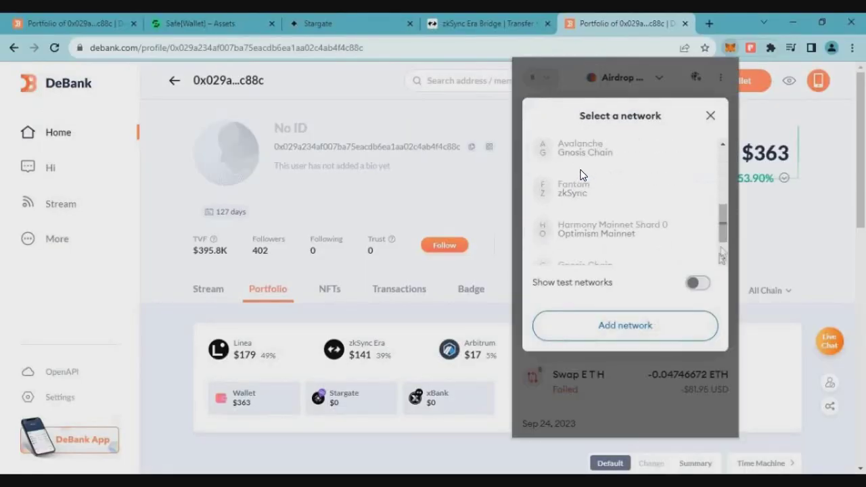
scroll(614, 230, up, 2)
click(613, 189)
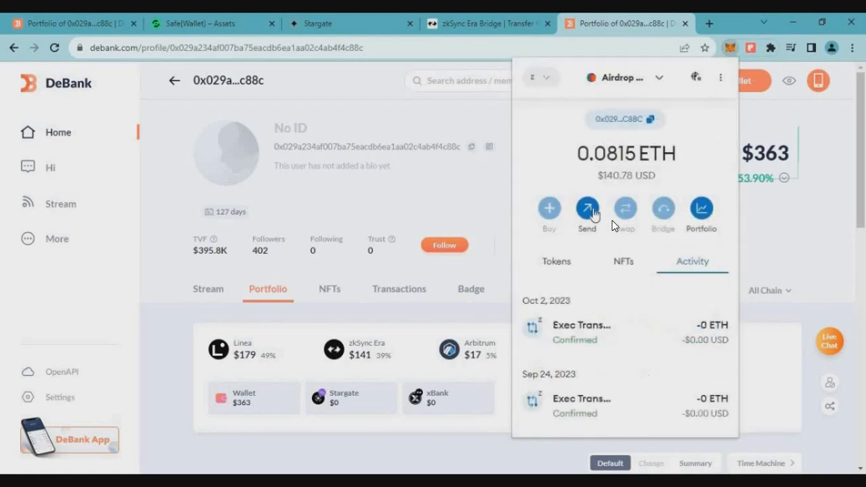
Set up an ETH send on zkSync to the copied OKX deposit address with the maximum amount and proceed to review.
click(588, 208)
right_click(603, 147)
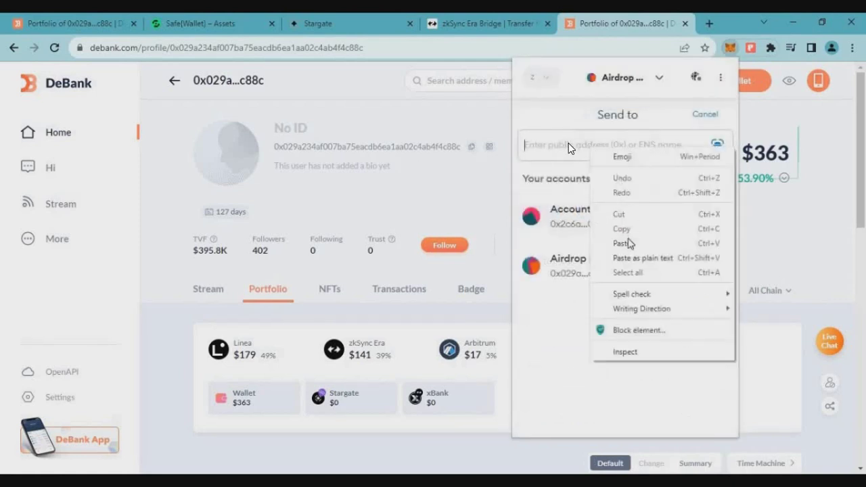
click(621, 242)
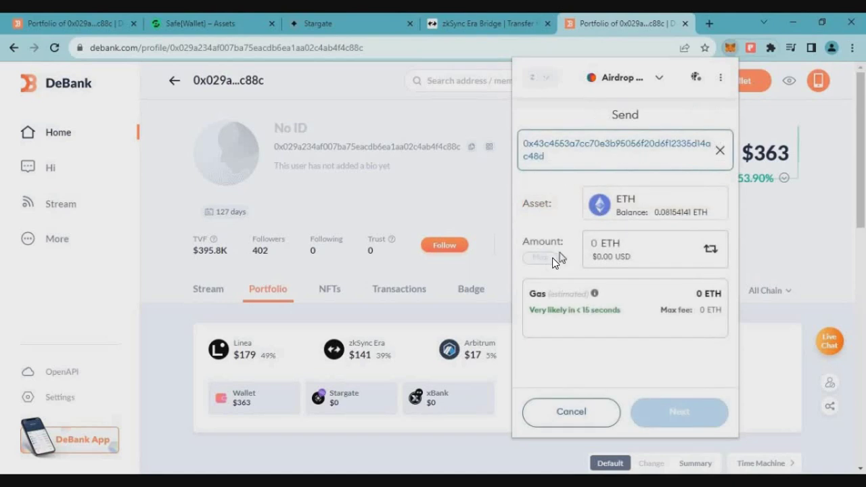
click(540, 258)
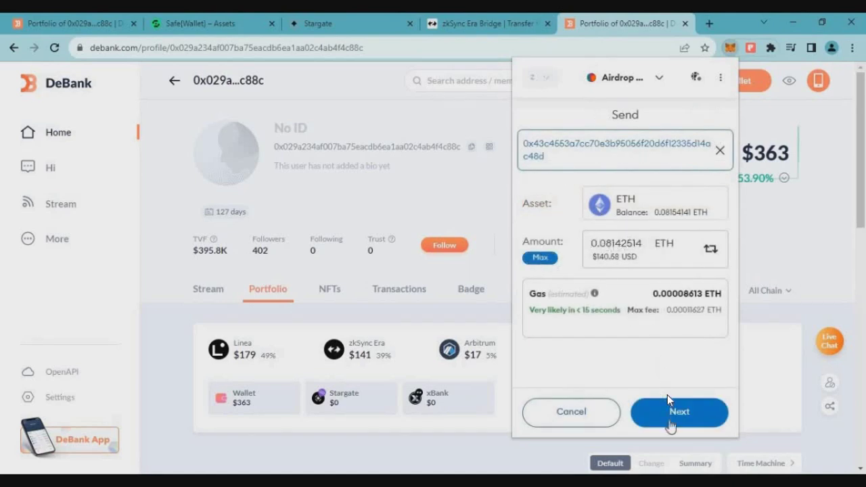
click(667, 414)
Confirm the send of 0.08142514 ETH on zkSync and check the wallet's balance.
scroll(664, 392, down, 2)
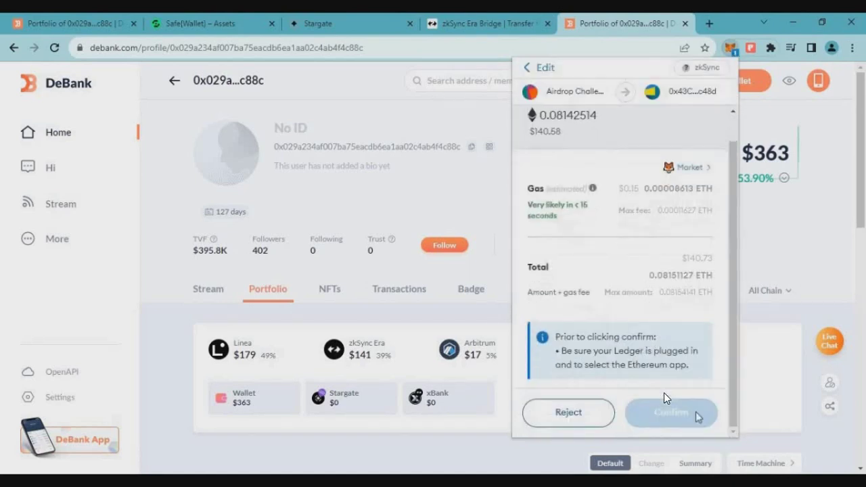
click(686, 414)
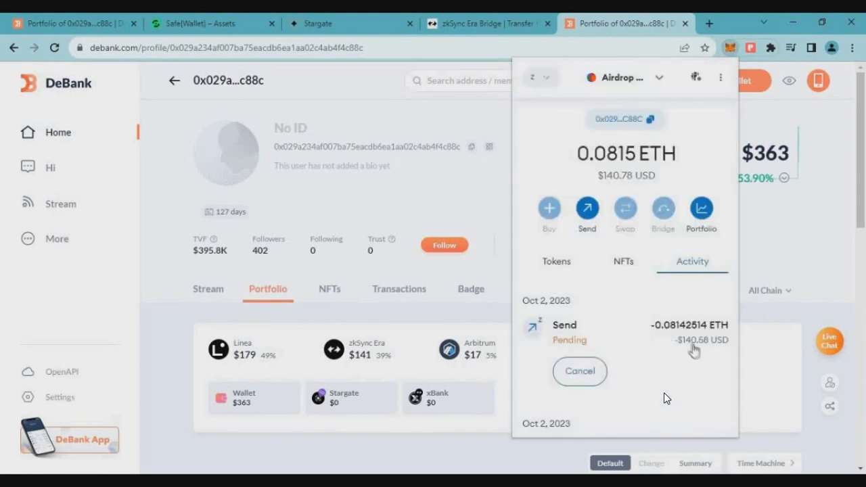
drag(593, 153, 690, 184)
click(690, 181)
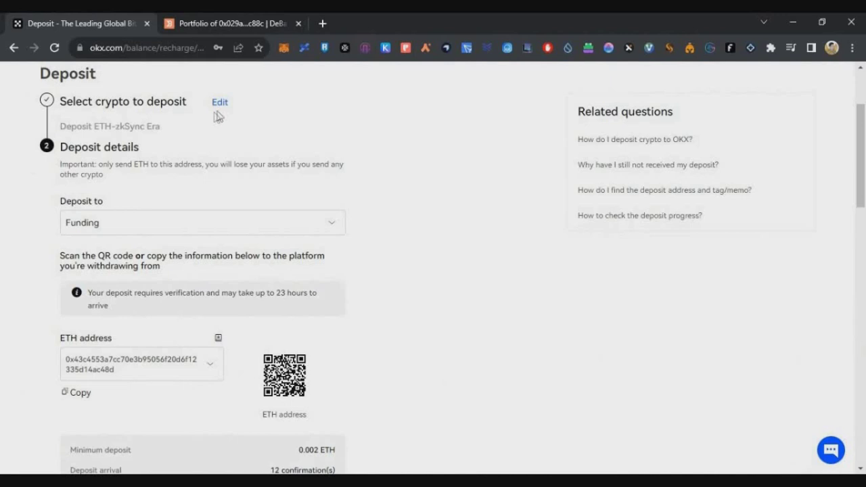
Change the OKX deposit selection to ETH on the ETH-Linea network and proceed to the deposit details.
click(218, 107)
click(201, 138)
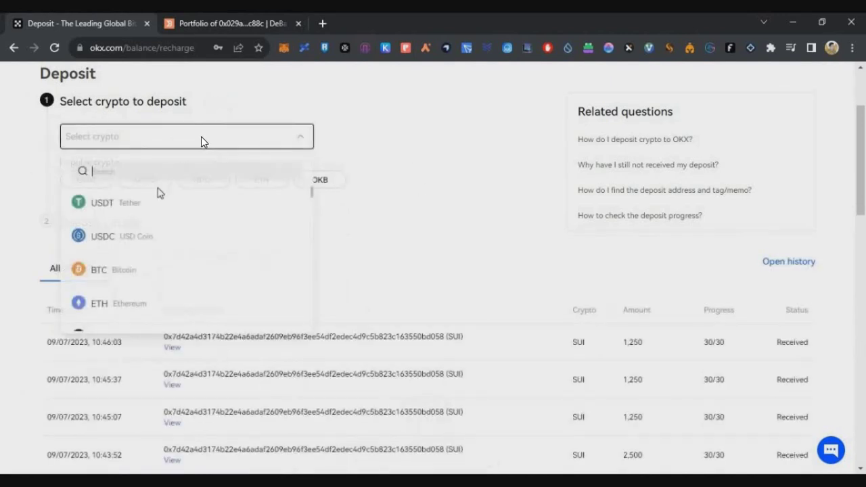
click(154, 291)
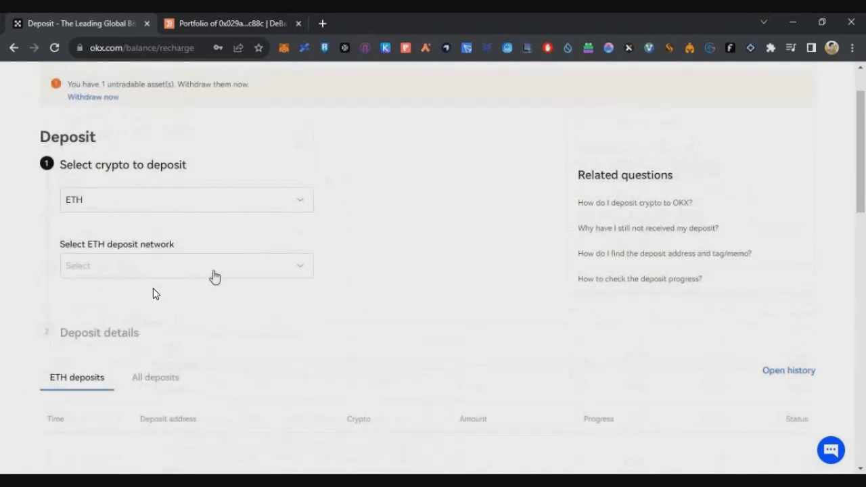
click(214, 271)
scroll(214, 174, down, 5)
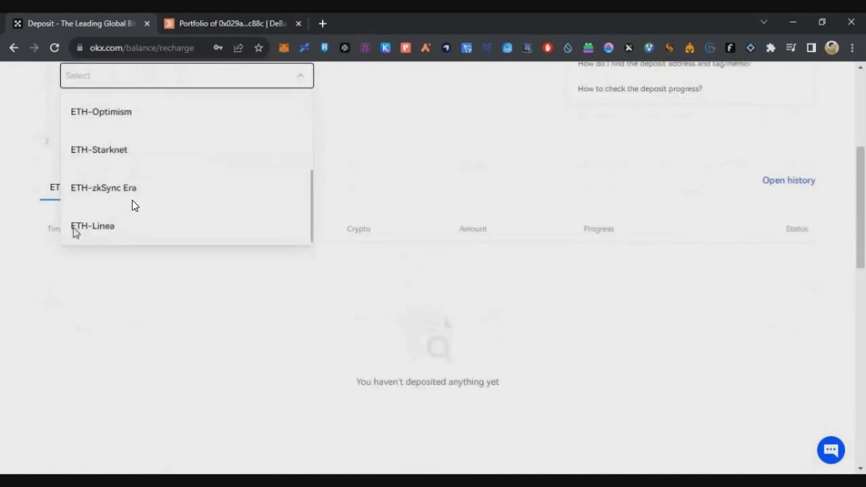
scroll(132, 200, down, 1)
click(111, 169)
scroll(149, 262, up, 3)
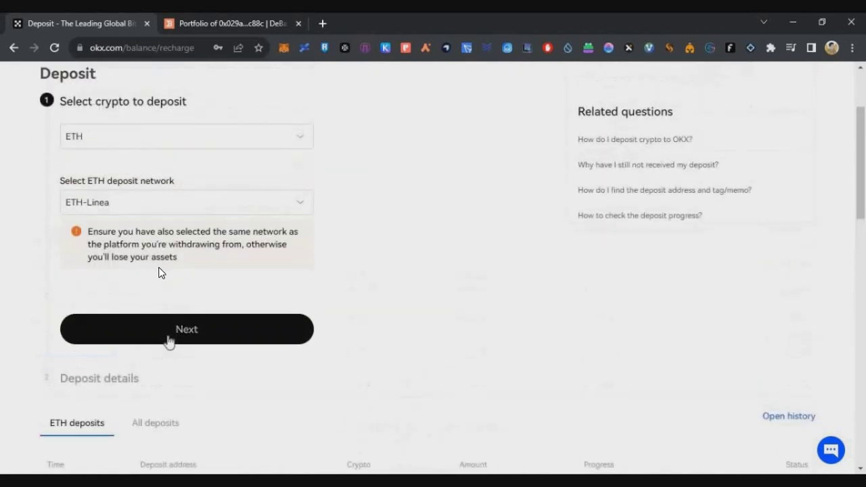
click(300, 318)
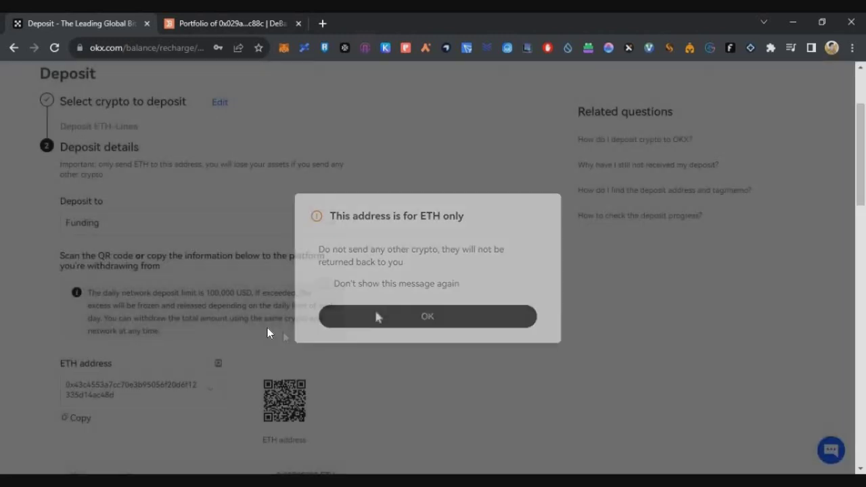
Acknowledge the ETH-only address notice and copy the OKX deposit address for Linea.
click(377, 316)
scroll(250, 321, down, 1)
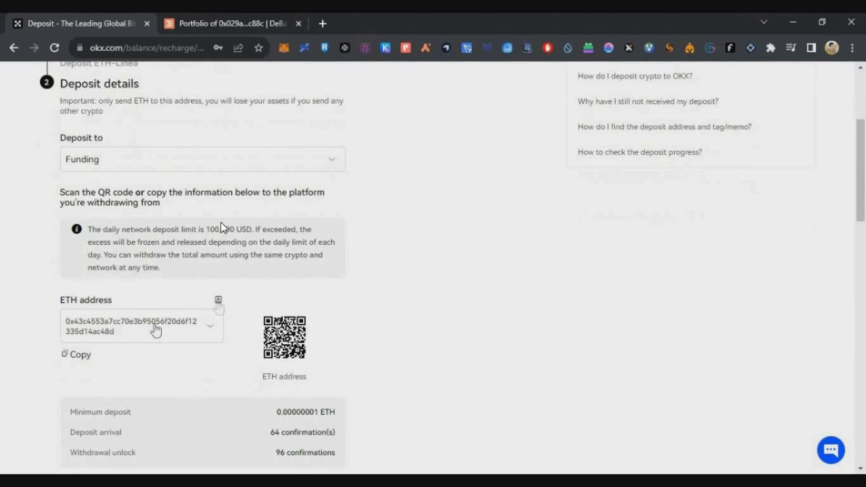
click(80, 354)
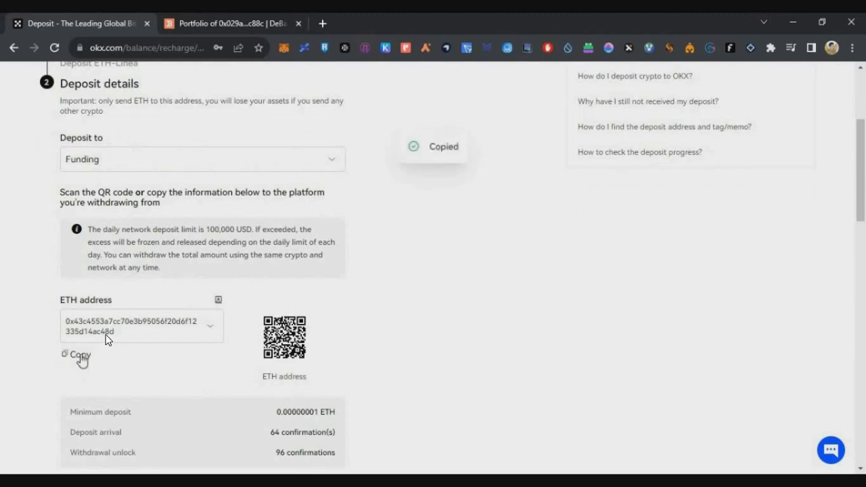
click(80, 355)
click(80, 354)
click(79, 355)
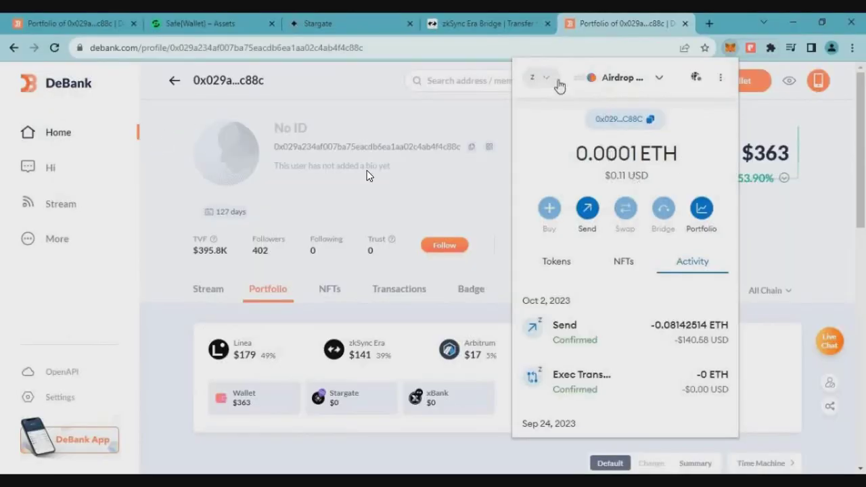
Switch the MetaMask network from zkSync to Linea Mainnet.
click(559, 83)
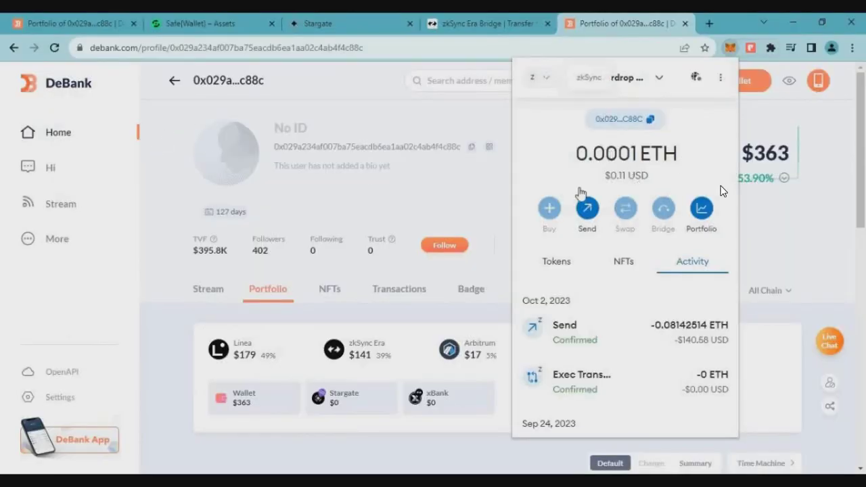
scroll(632, 205, up, 2)
scroll(649, 207, up, 5)
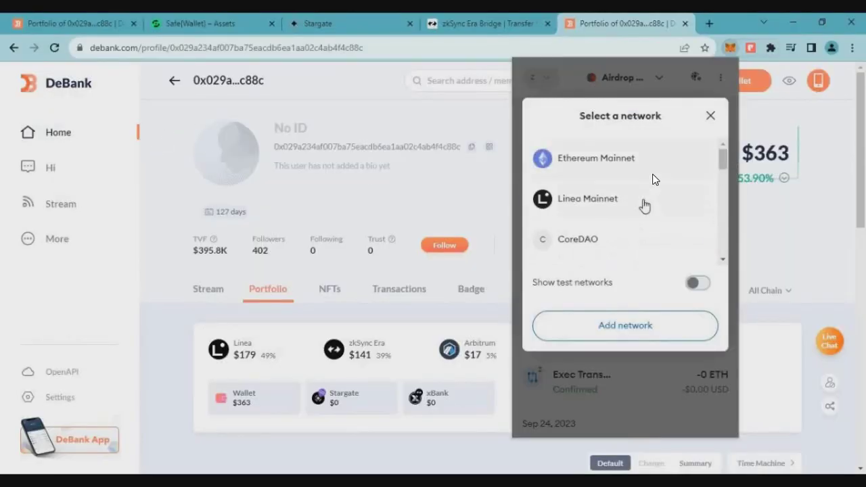
click(644, 203)
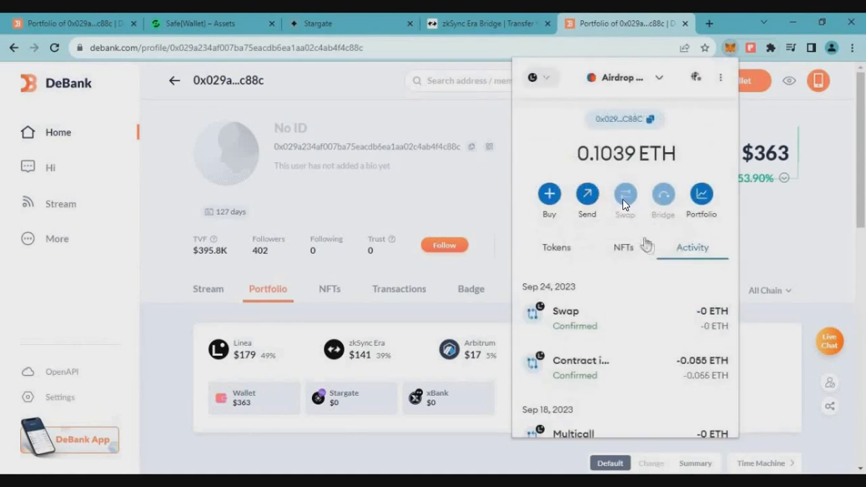
Set up an ETH send on Linea to the copied OKX deposit address with the maximum amount and proceed to review.
click(587, 195)
right_click(583, 144)
click(616, 237)
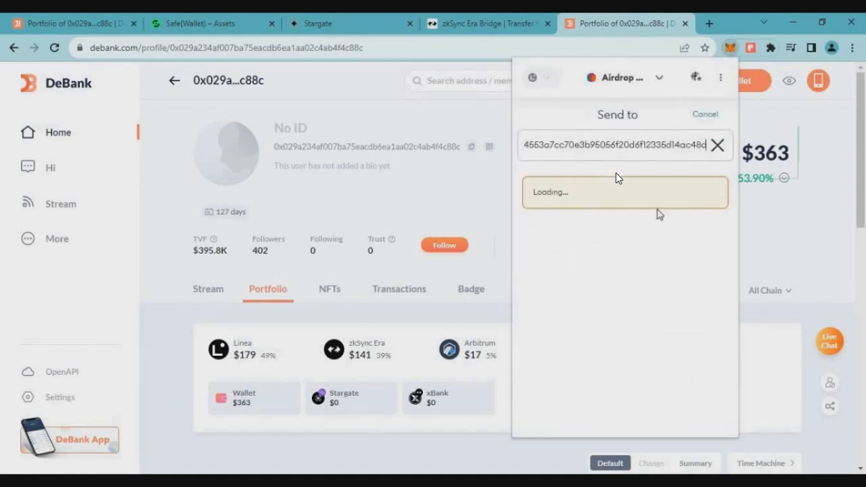
click(555, 258)
click(673, 412)
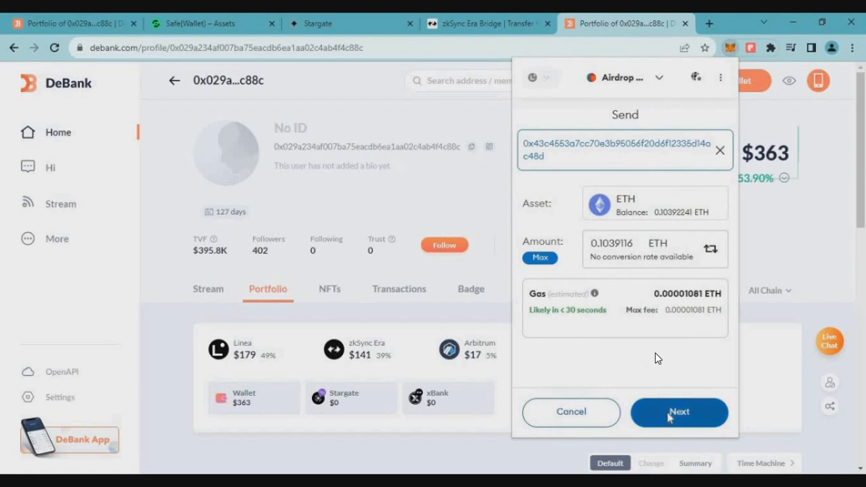
Submit the maximum-amount ETH send on Linea to the OKX deposit address.
scroll(670, 406, down, 1)
click(670, 413)
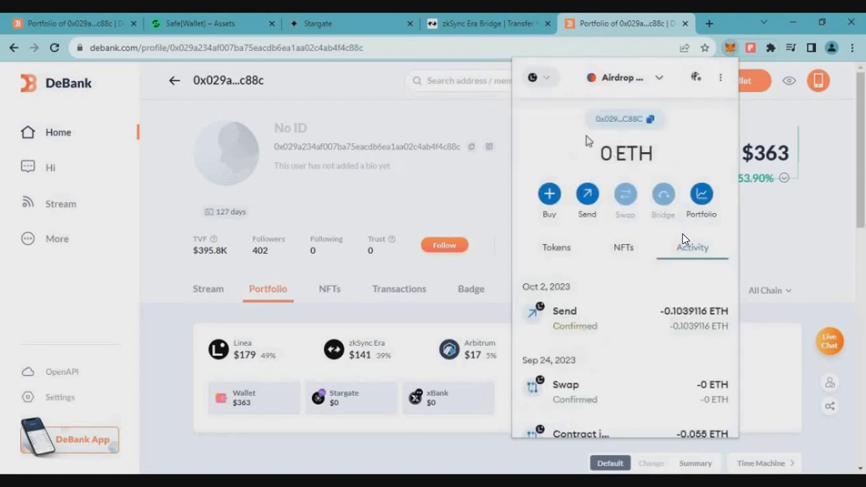
drag(665, 229, 408, 192)
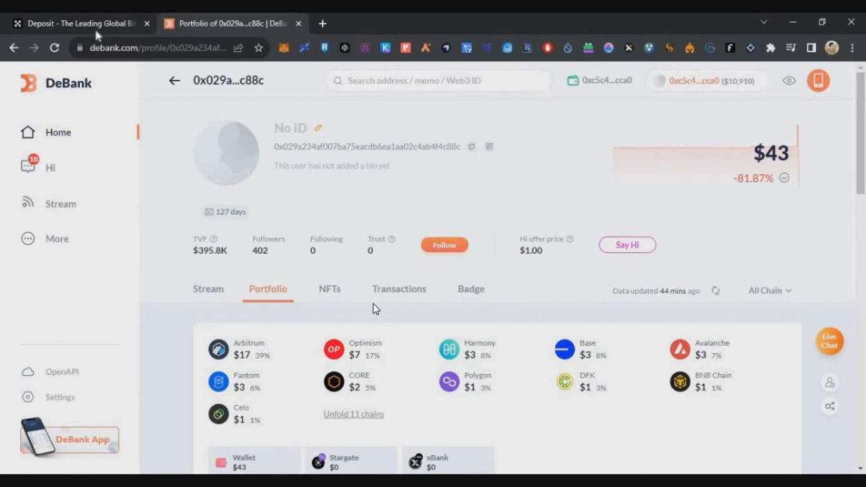
Change the OKX deposit selection to ETH on the ETH-Arbitrum One network and proceed to the deposit details.
click(94, 27)
scroll(159, 177, up, 3)
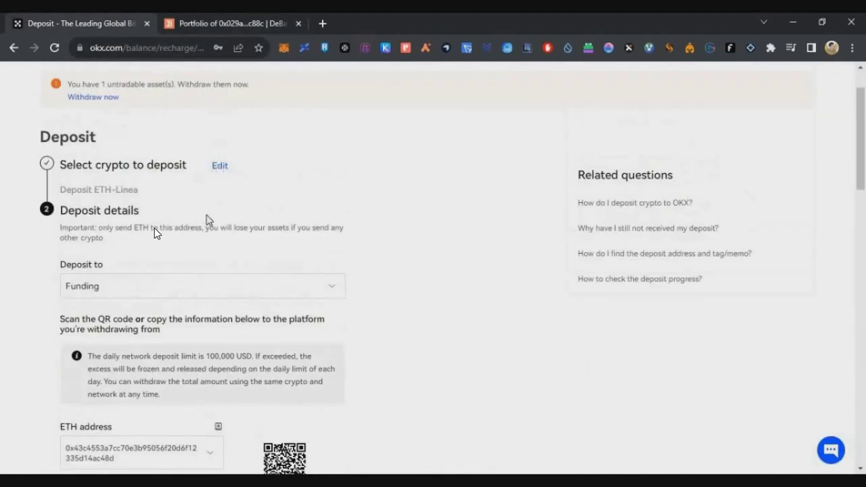
click(220, 167)
click(222, 203)
click(160, 366)
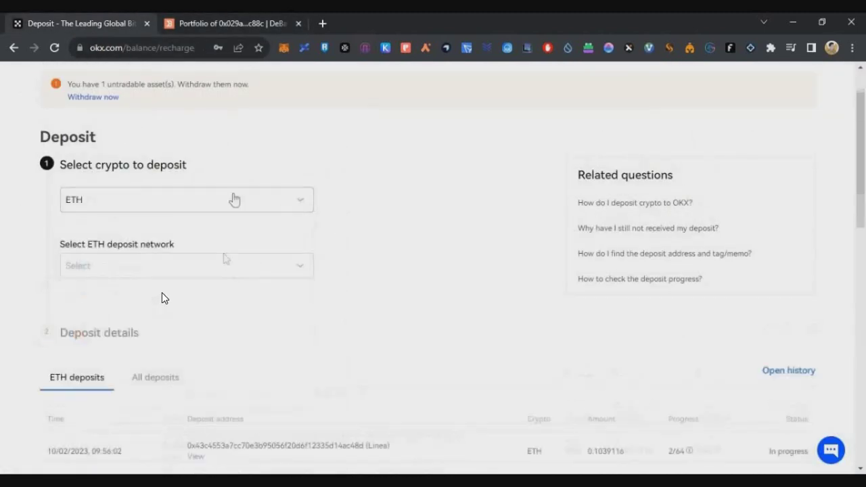
scroll(232, 200, down, 1)
click(223, 202)
click(141, 301)
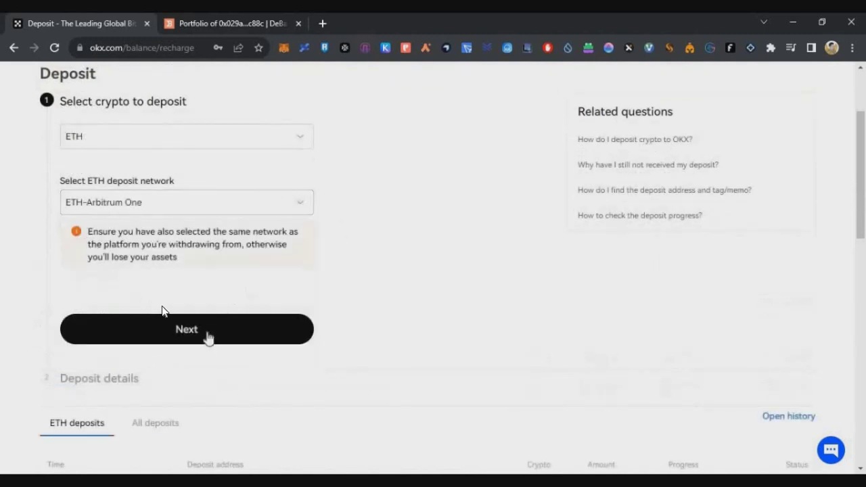
click(163, 312)
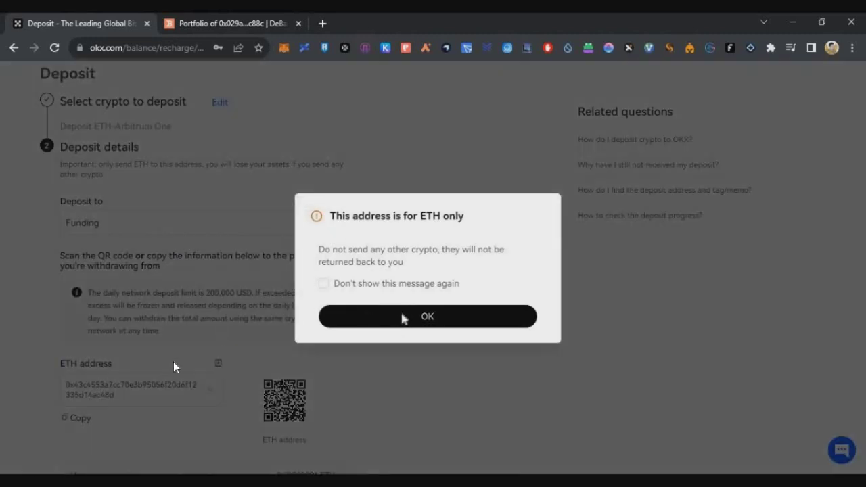
Acknowledge the ETH-only address notice and copy the OKX deposit address for Arbitrum One.
click(402, 315)
scroll(139, 372, down, 1)
click(77, 359)
click(76, 358)
click(76, 359)
click(77, 358)
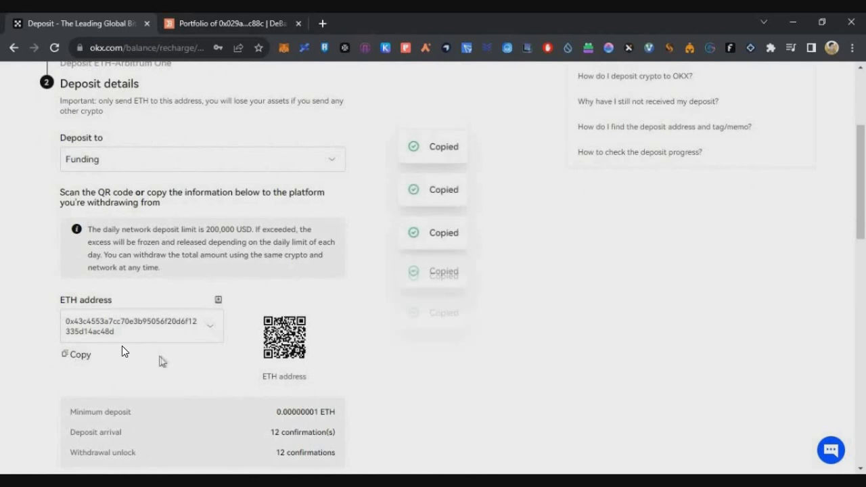
click(77, 358)
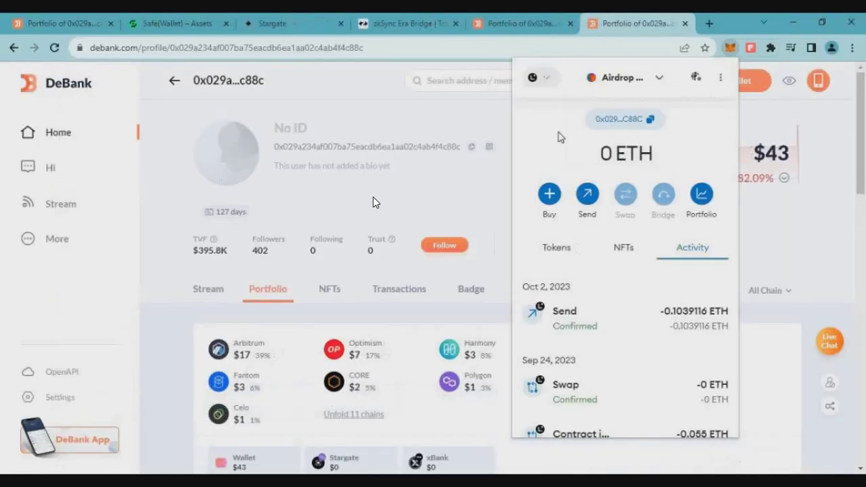
Switch the MetaMask network from Linea to Arbitrum One.
click(538, 77)
scroll(724, 182, down, 2)
scroll(611, 236, down, 2)
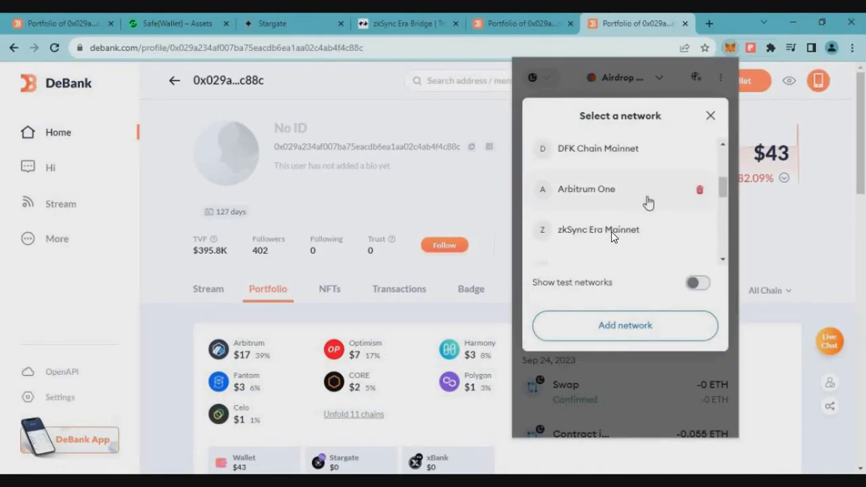
click(647, 203)
Send 0.0069 ETH on Arbitrum One to the copied OKX deposit address and confirm the transaction.
click(586, 209)
right_click(578, 145)
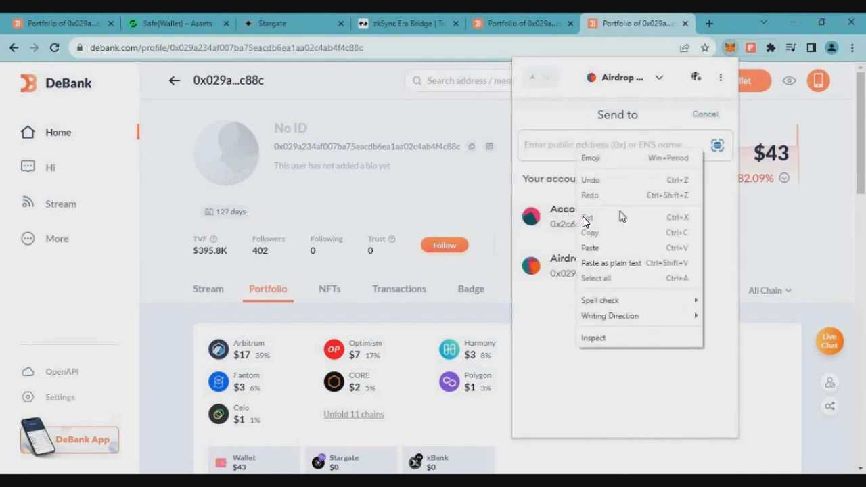
click(609, 246)
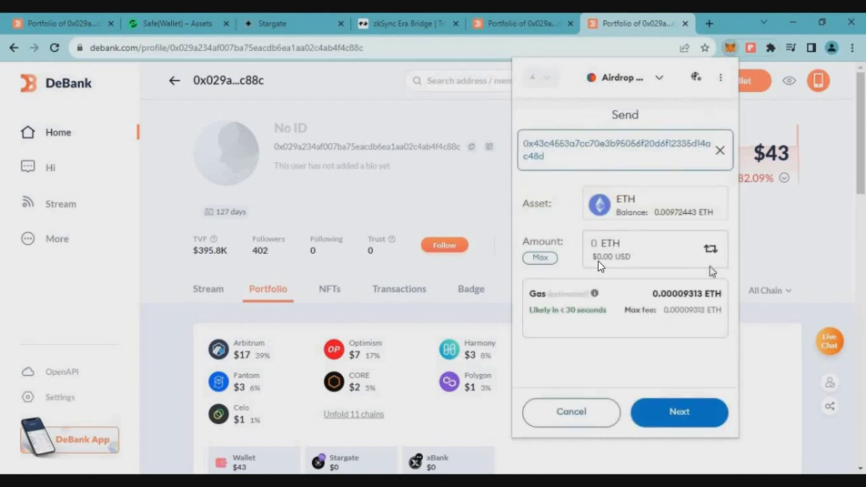
click(600, 254)
text(0.0)
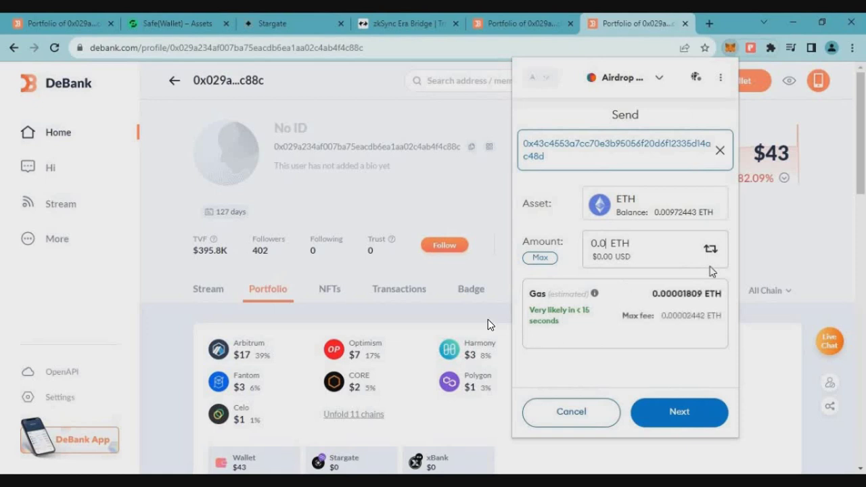
text(0)
text(68)
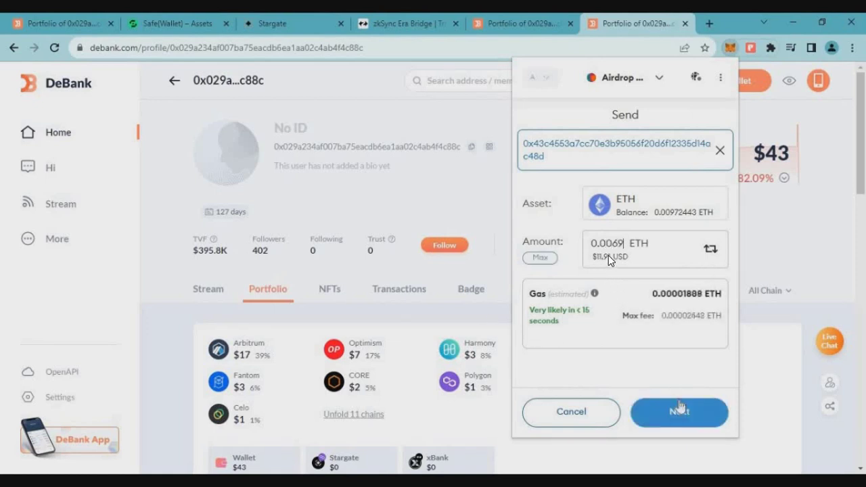
click(676, 411)
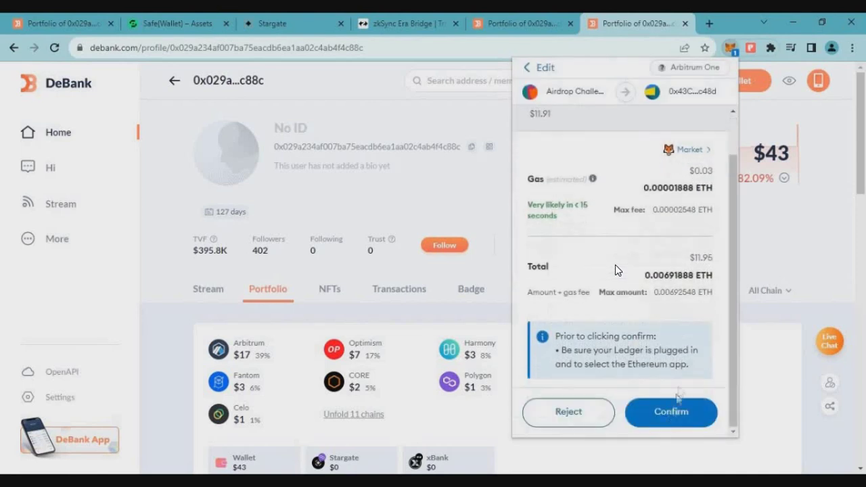
click(679, 409)
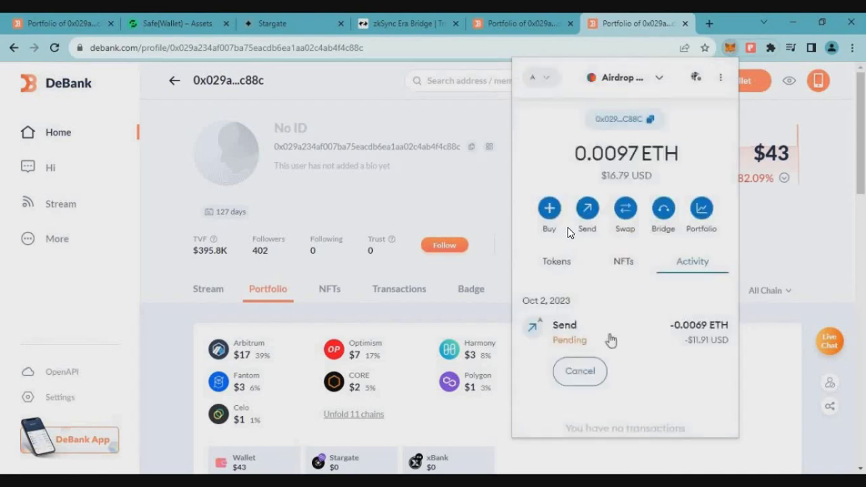
Refresh the DeBank profile and examine the gas fees of the recent OKX deposits and the Stargate swap in its transaction history.
key(F5)
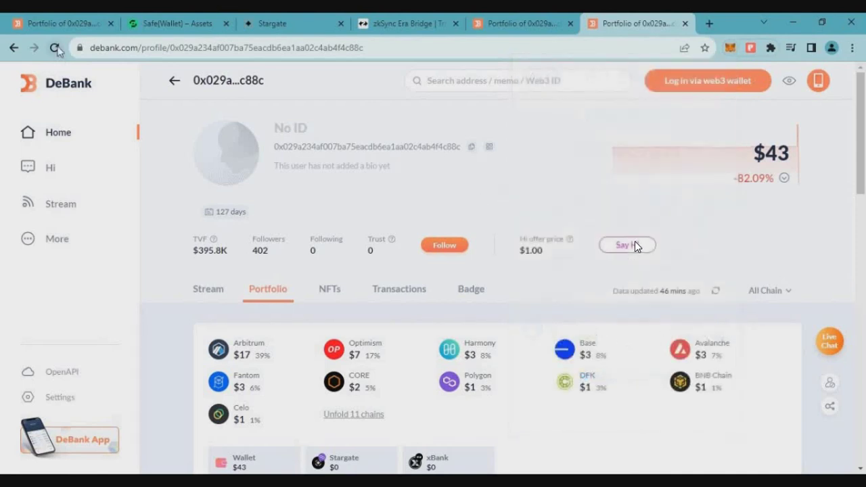
click(414, 293)
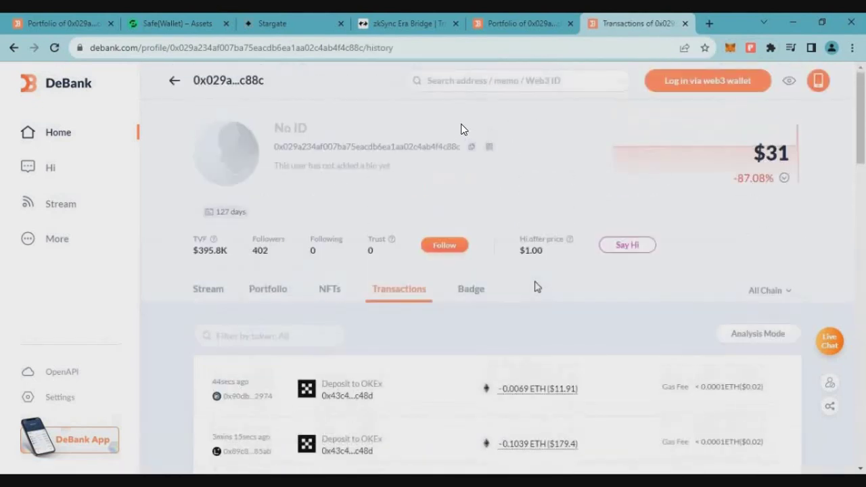
scroll(714, 313, down, 3)
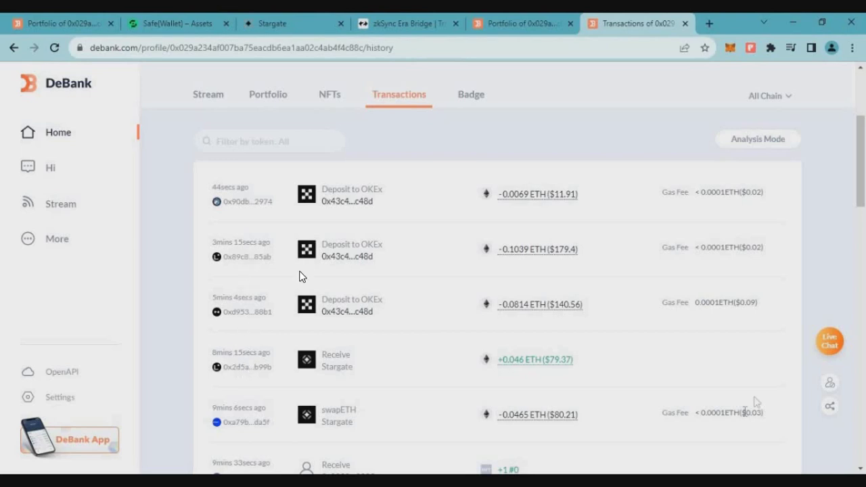
double_click(751, 412)
double_click(746, 303)
double_click(752, 247)
double_click(751, 192)
scroll(440, 327, up, 5)
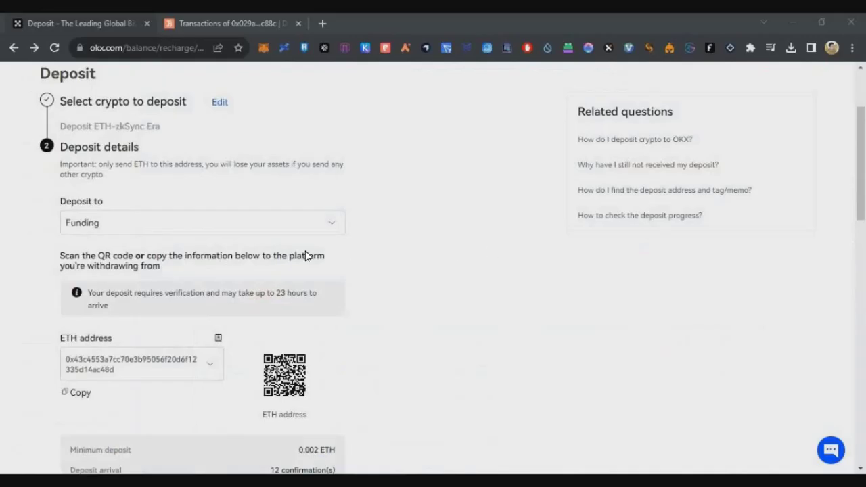
Check the status of the recent ETH deposits on OKX and switch to the CryptoHindi YouTube channel in Brave.
scroll(420, 210, down, 5)
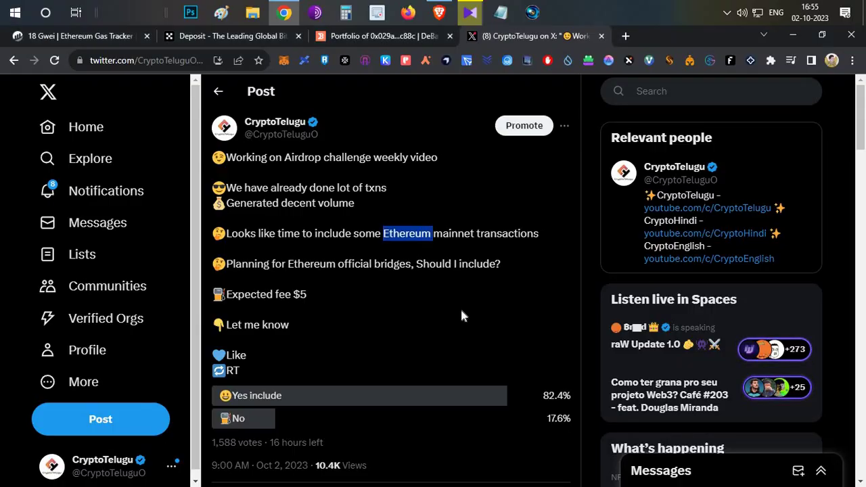
click(212, 37)
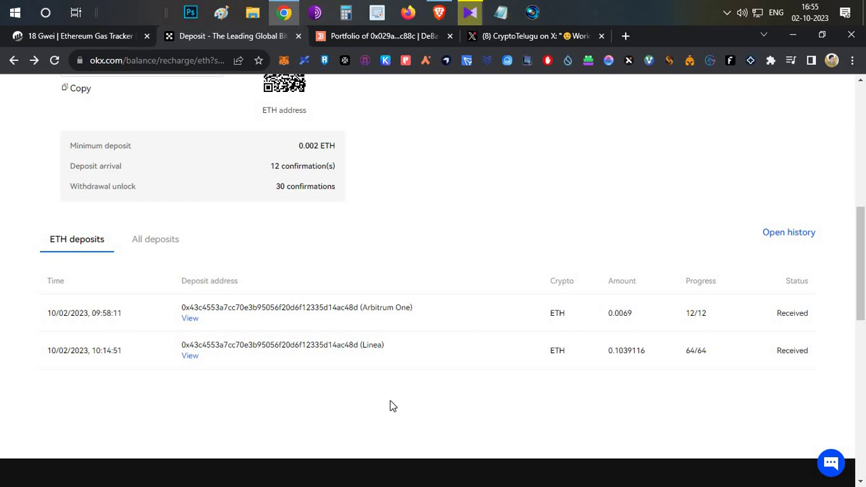
click(440, 12)
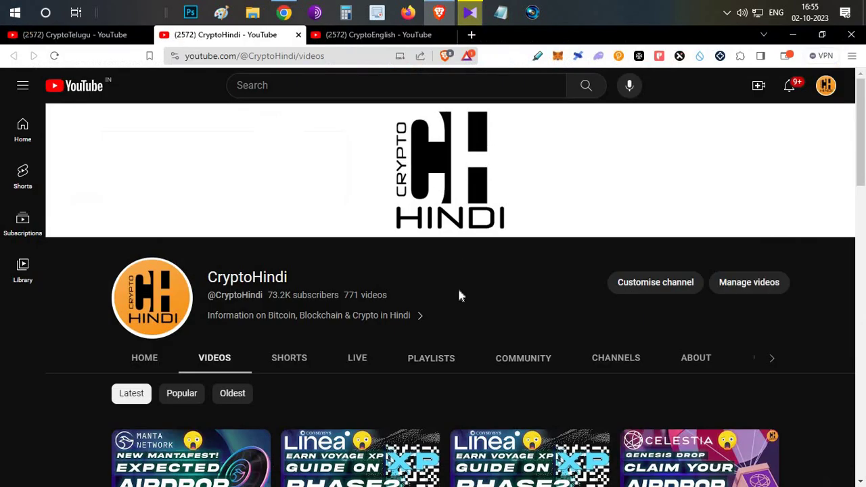